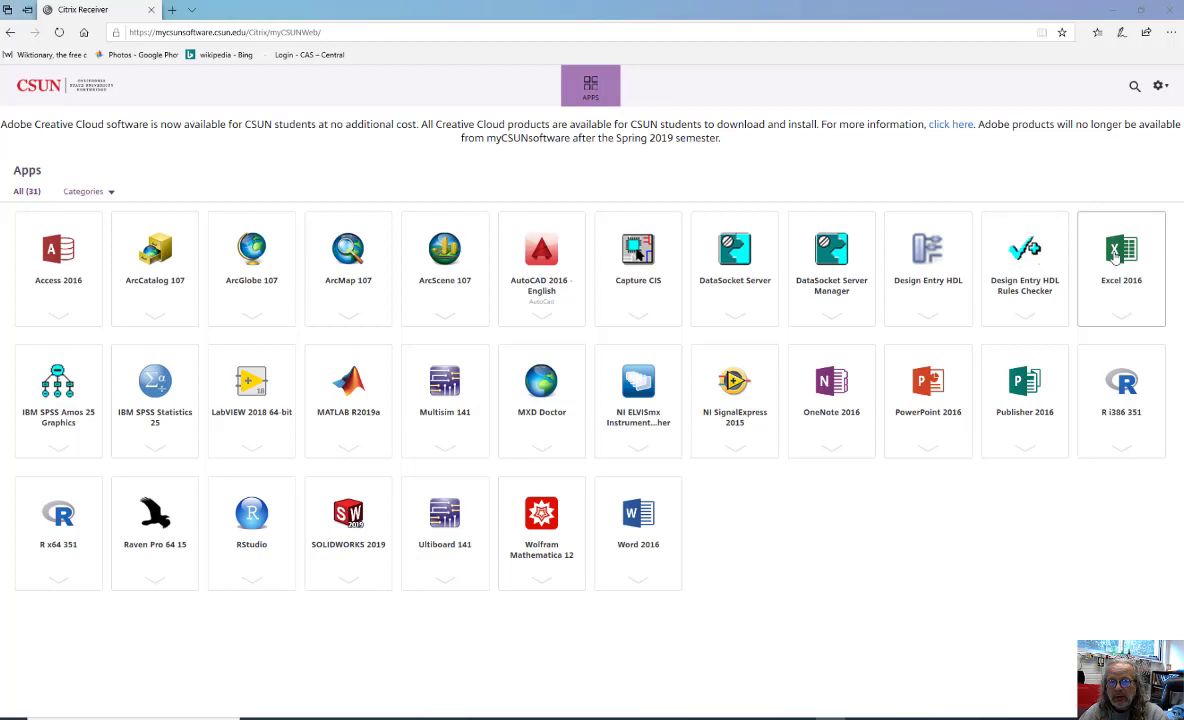
- Launch Excel 2016 from myCSUNsoftware, permitting device use and declining to make it the default program
left_click(1116, 256)
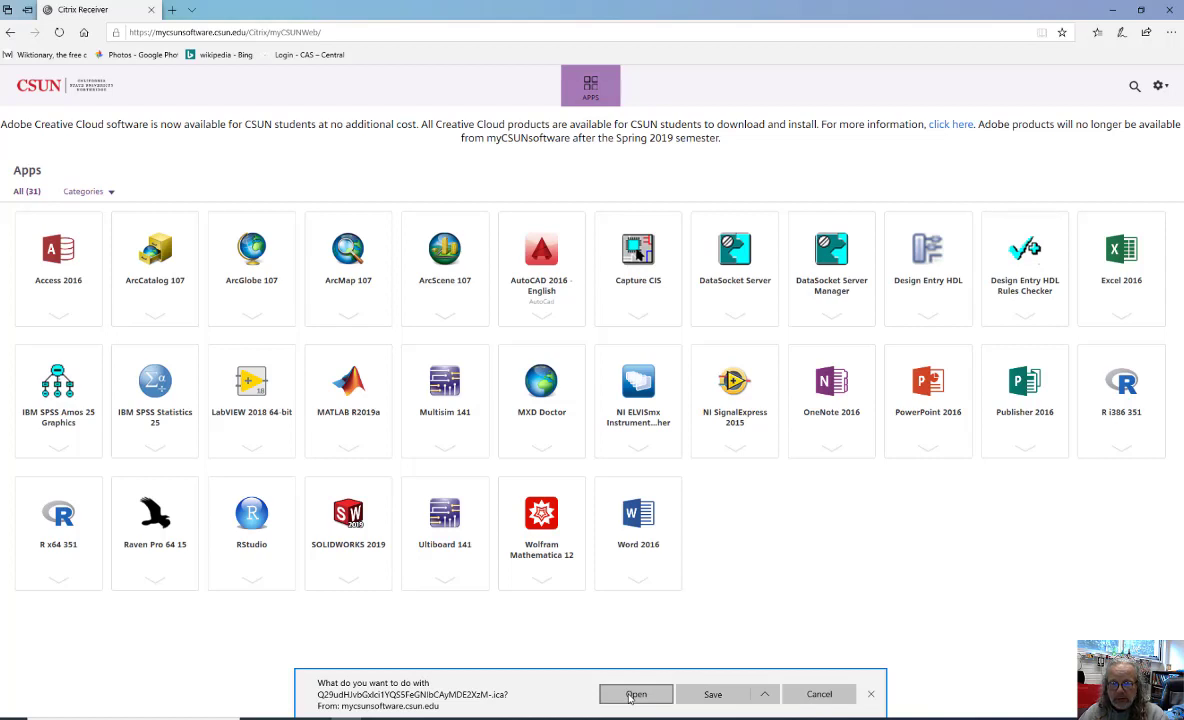
left_click(634, 694)
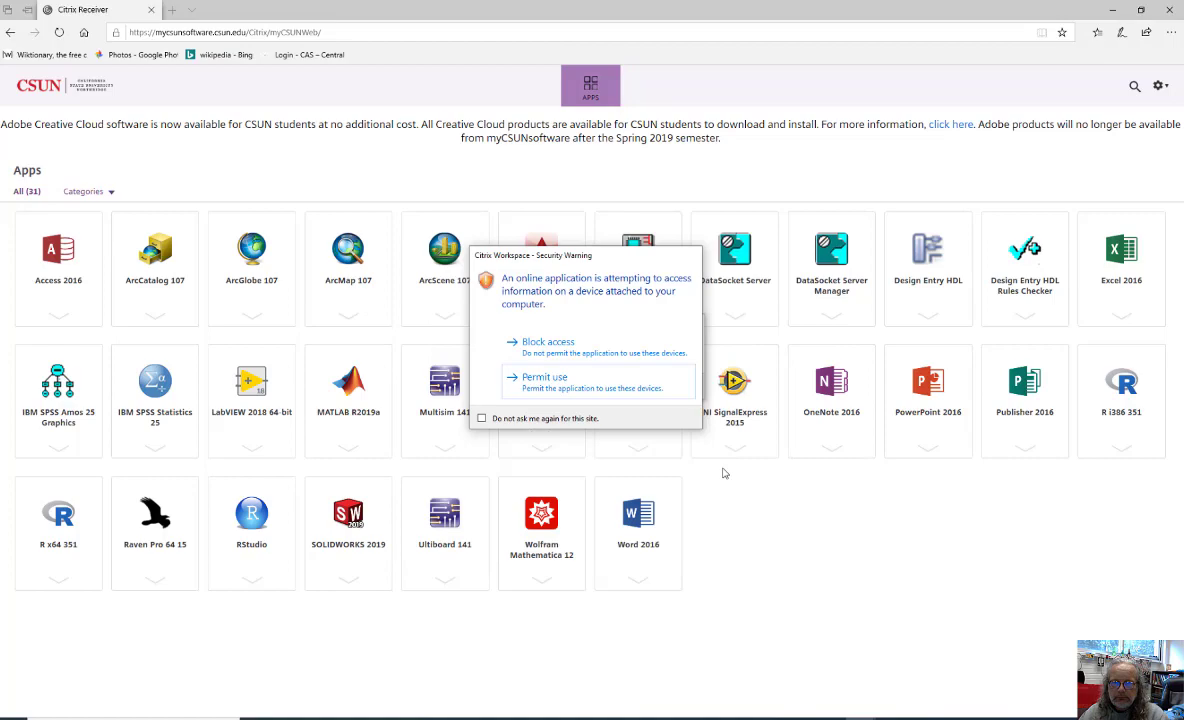
left_click(548, 381)
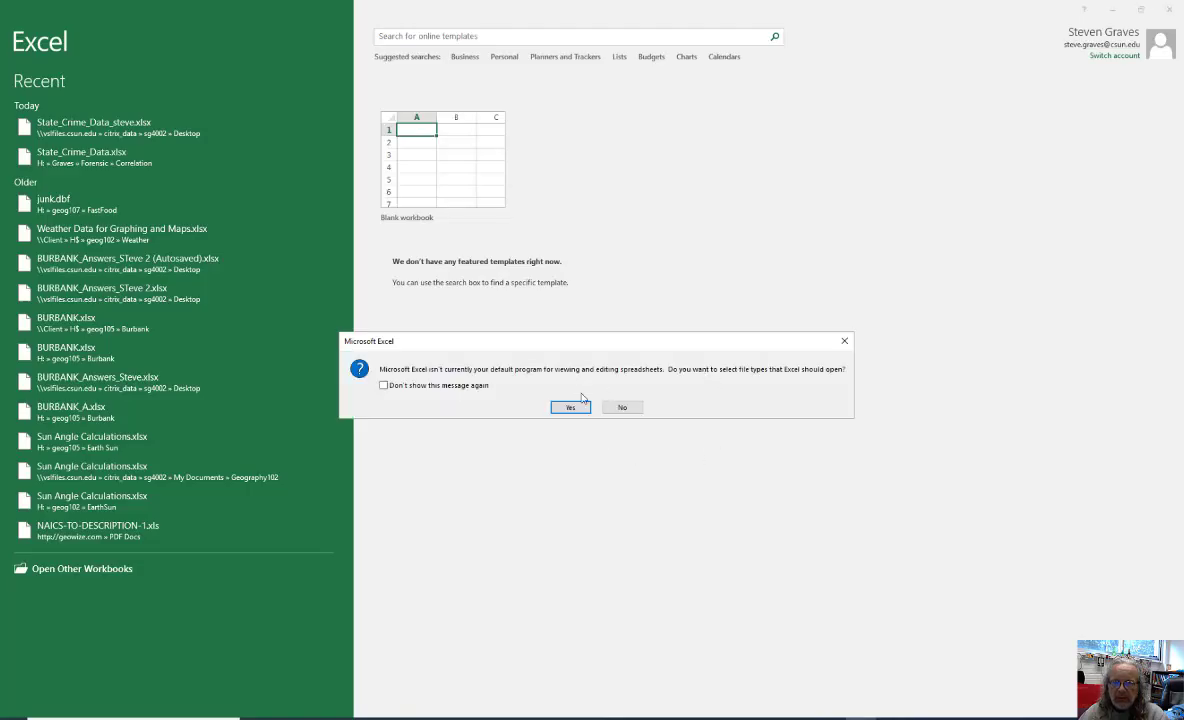
left_click(631, 409)
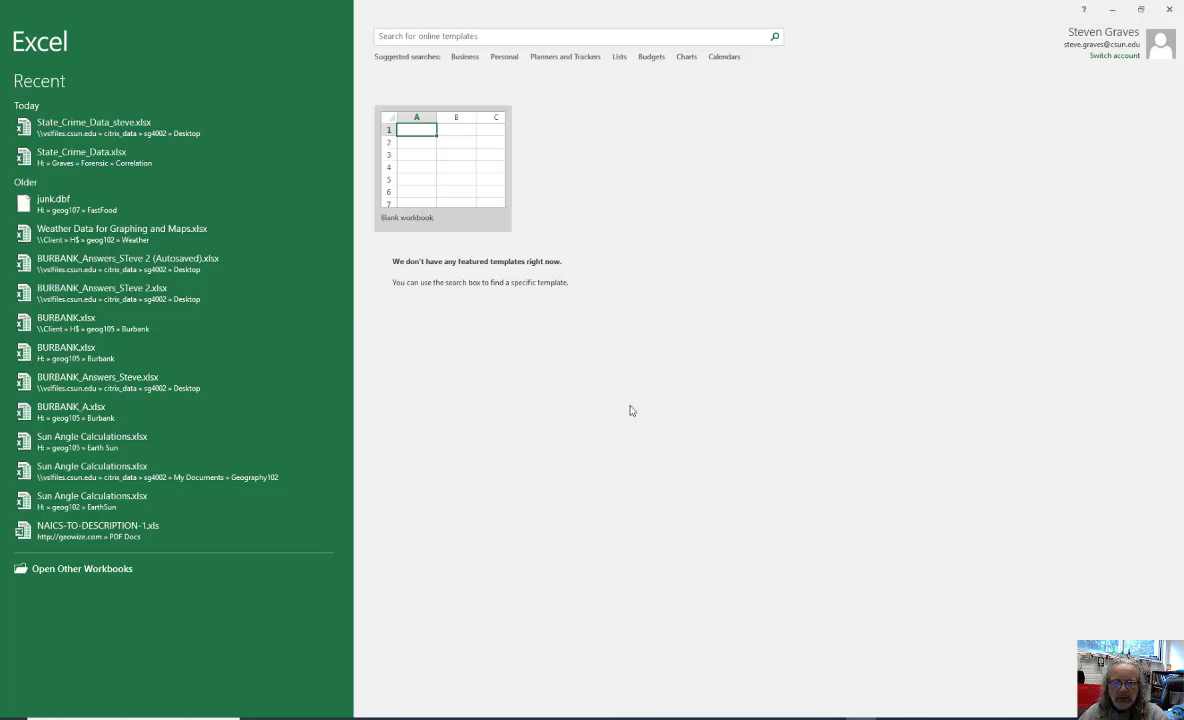
- Start browsing for a workbook to open, permitting Excel access to local files
left_click(82, 569)
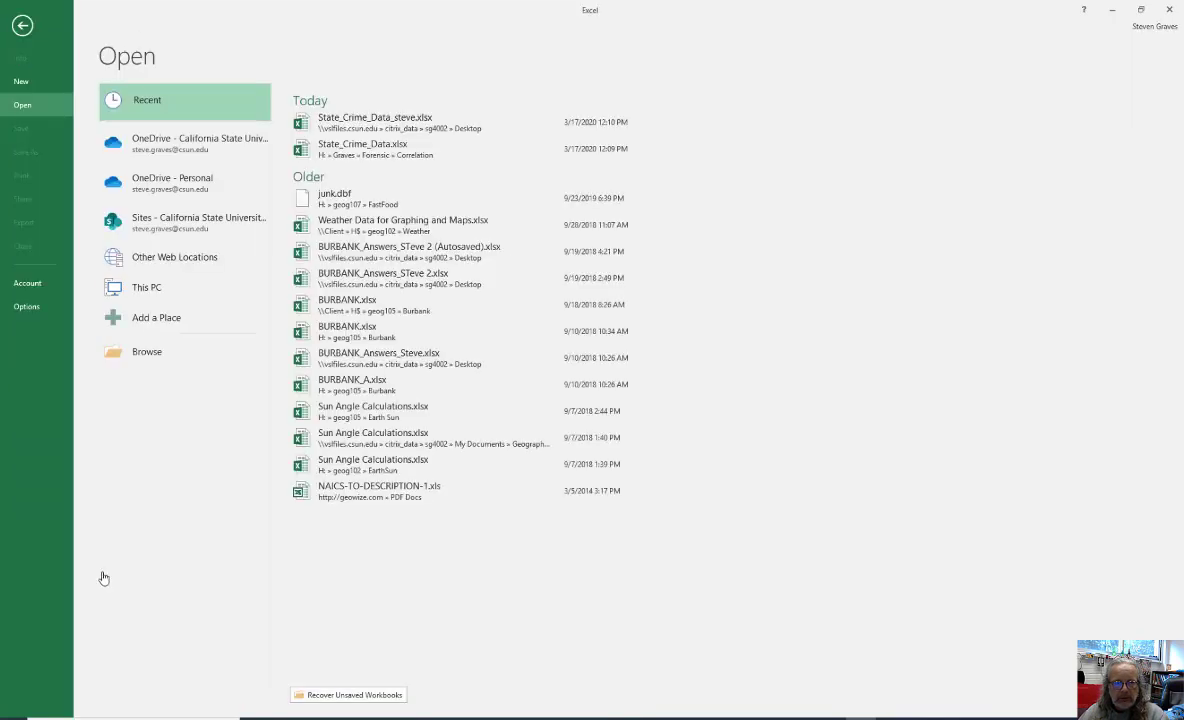
left_click(147, 353)
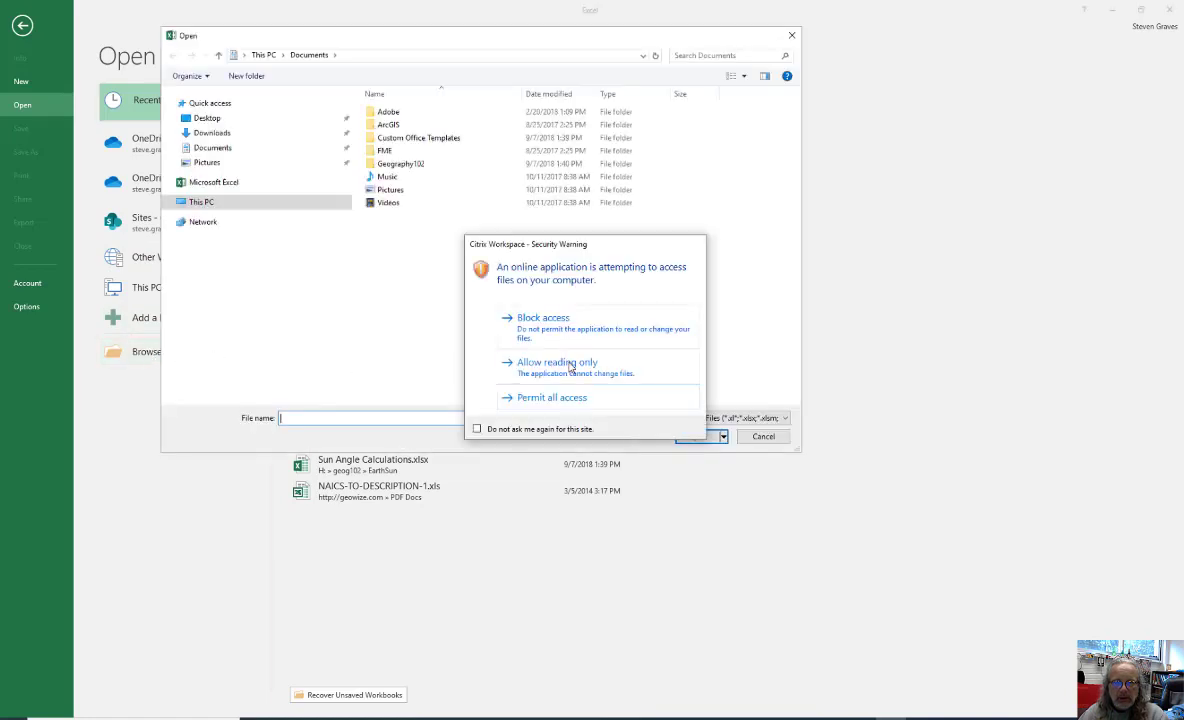
left_click(570, 398)
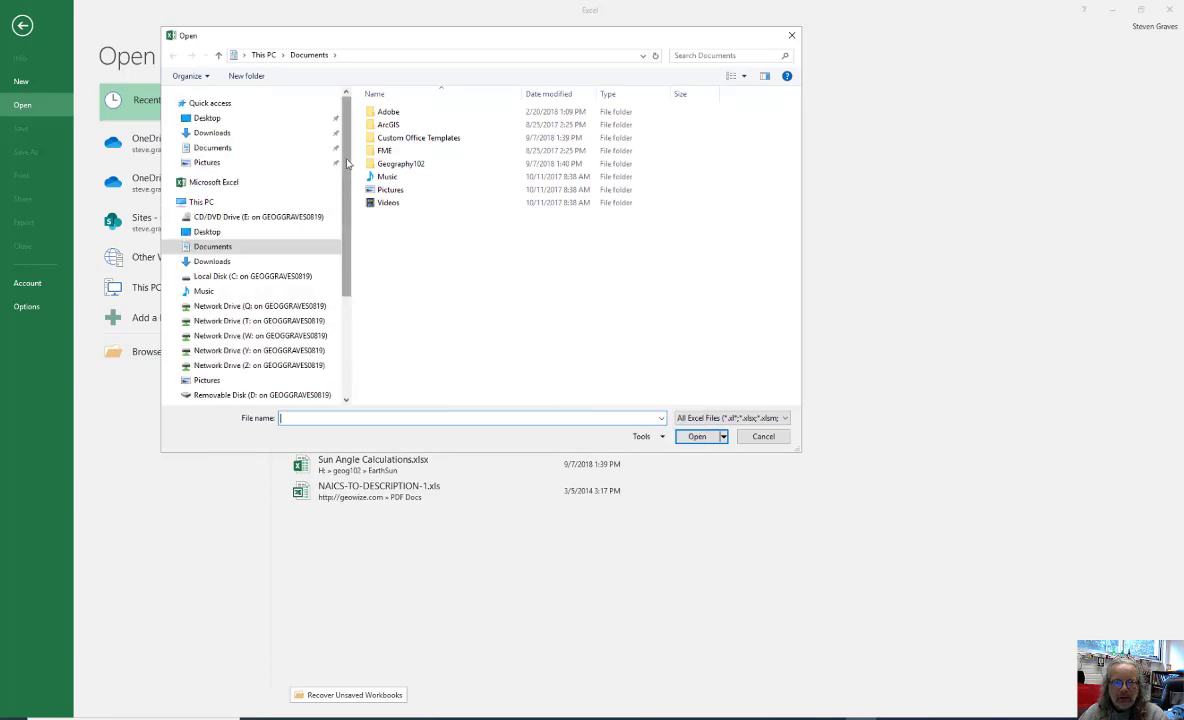
left_click_drag(347, 163, 326, 290)
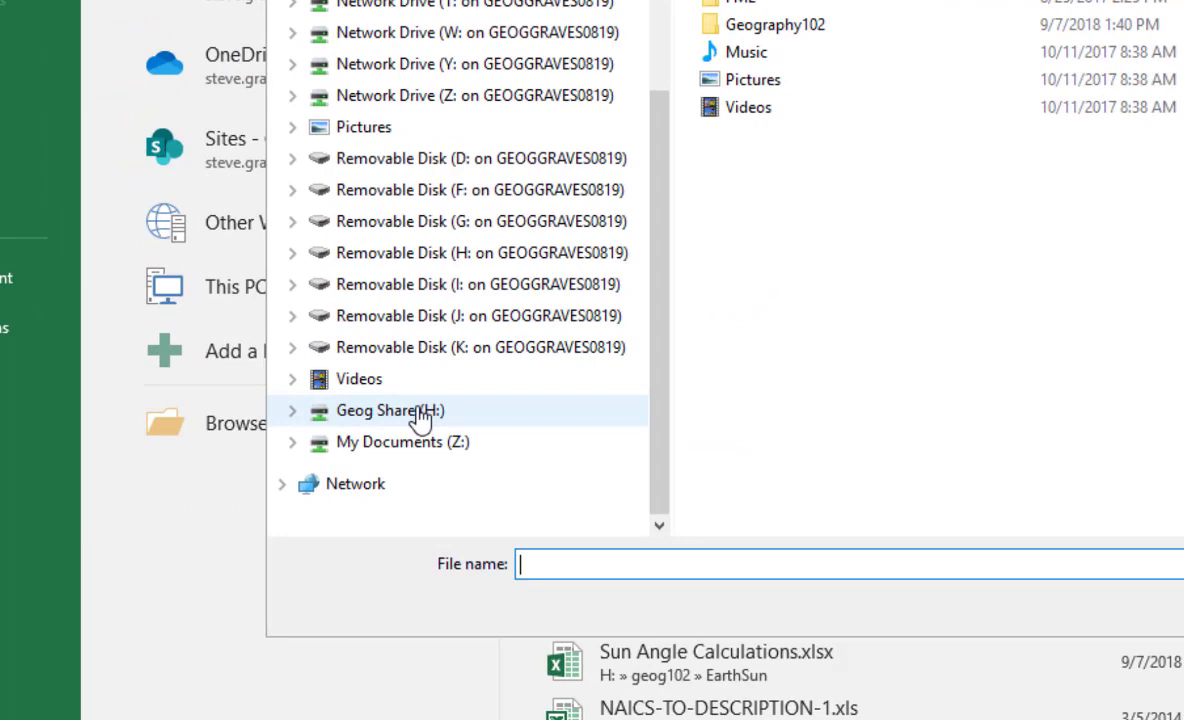
- Open State_Crime_Data from Geog Share (H:) > instructor's folder > Forensic > Correlation
left_click(420, 418)
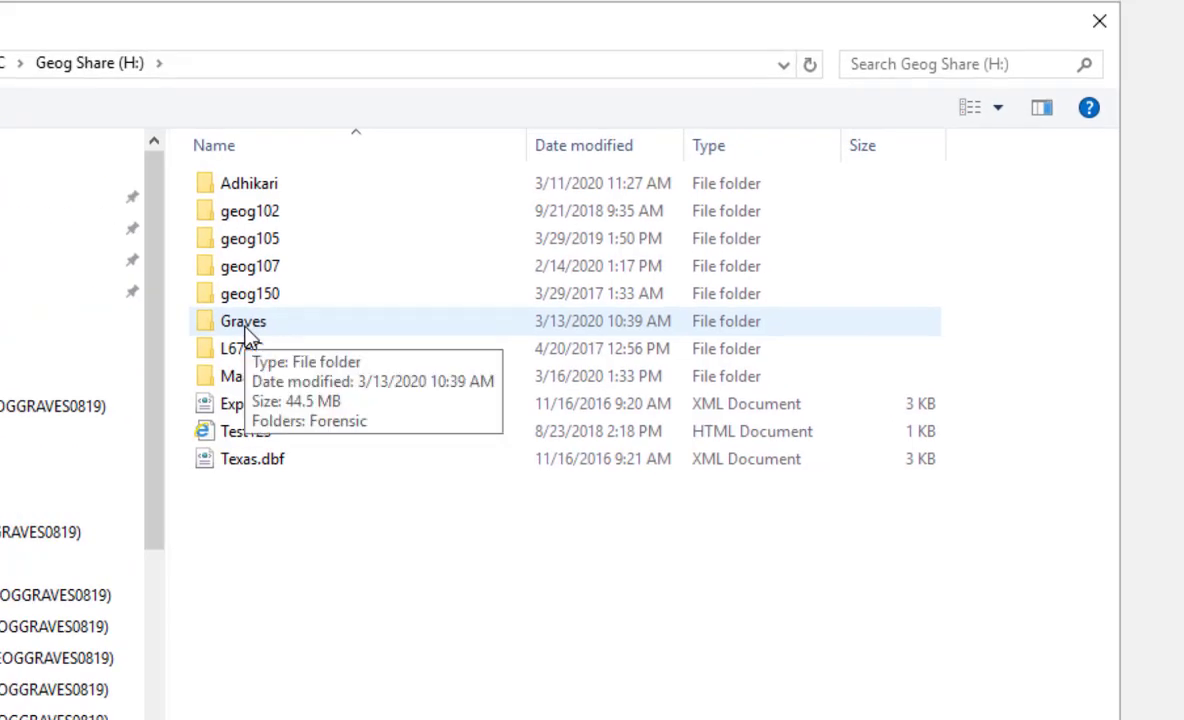
left_click(245, 326)
double_click(245, 329)
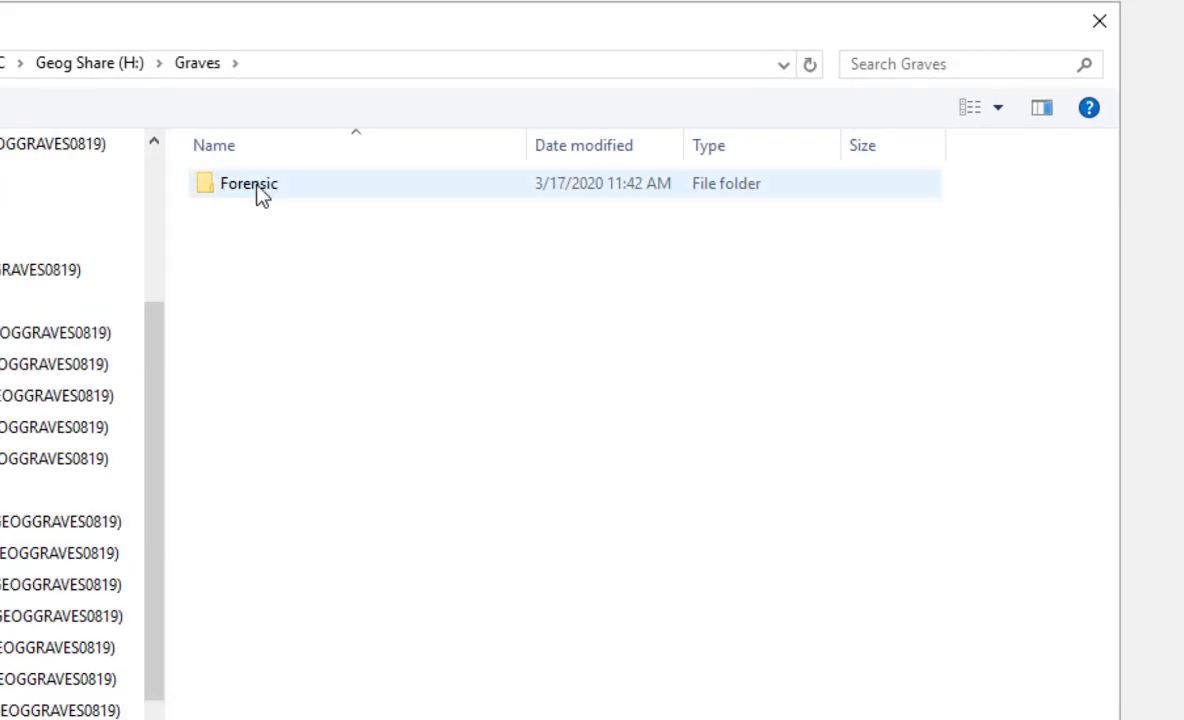
left_click(257, 190)
double_click(257, 190)
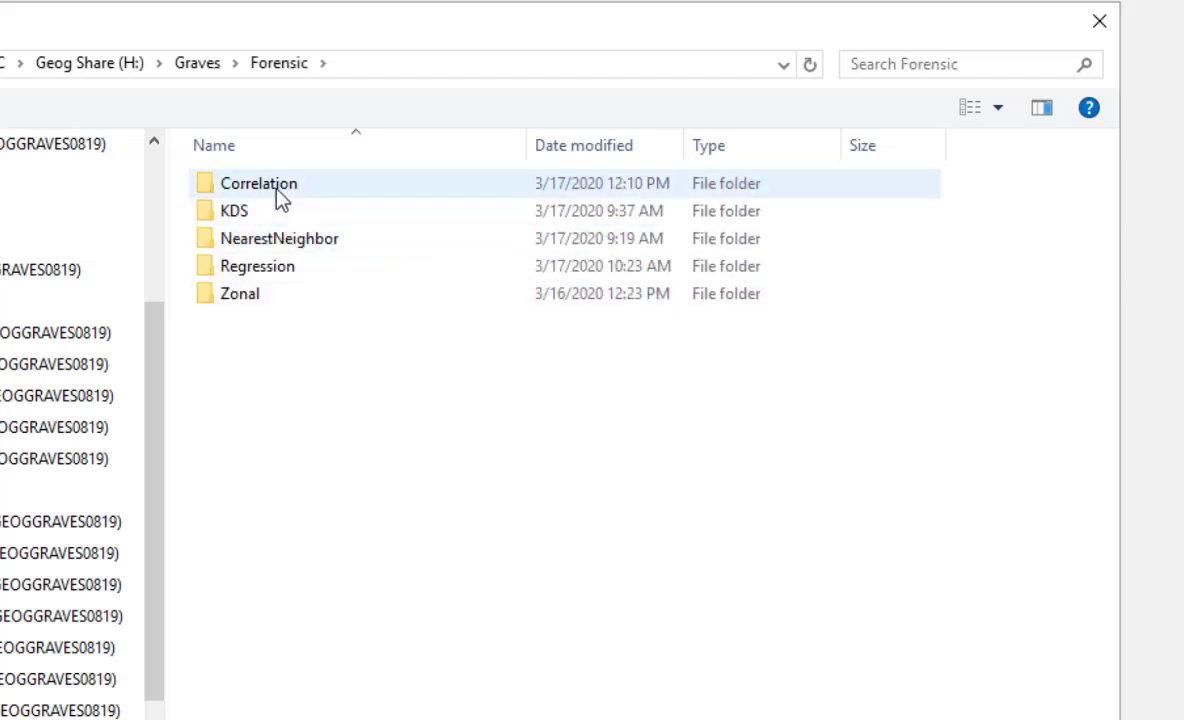
left_click(276, 186)
double_click(276, 186)
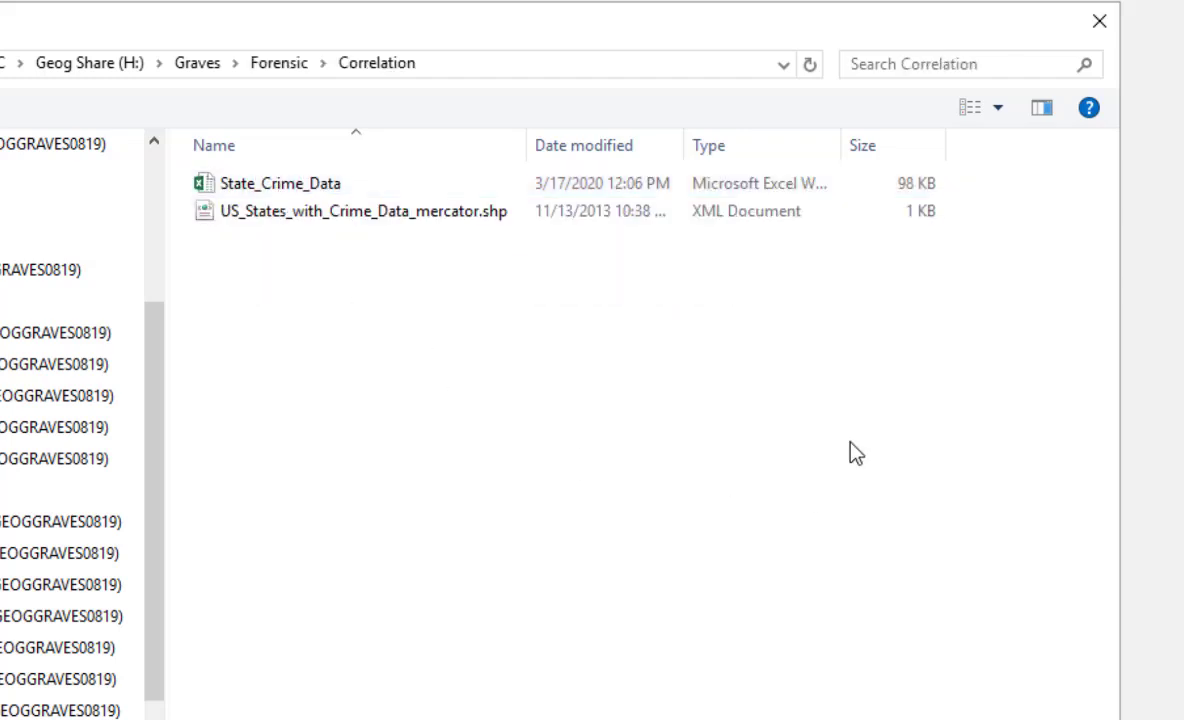
left_click(316, 191)
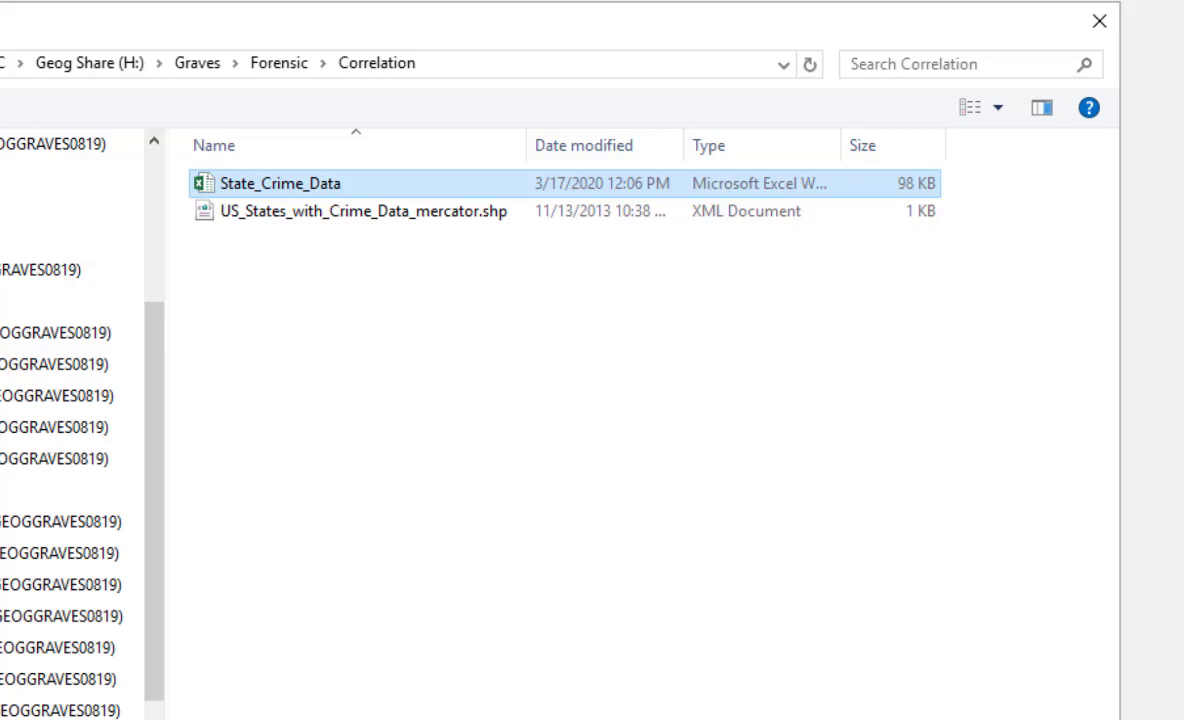
key("Return")
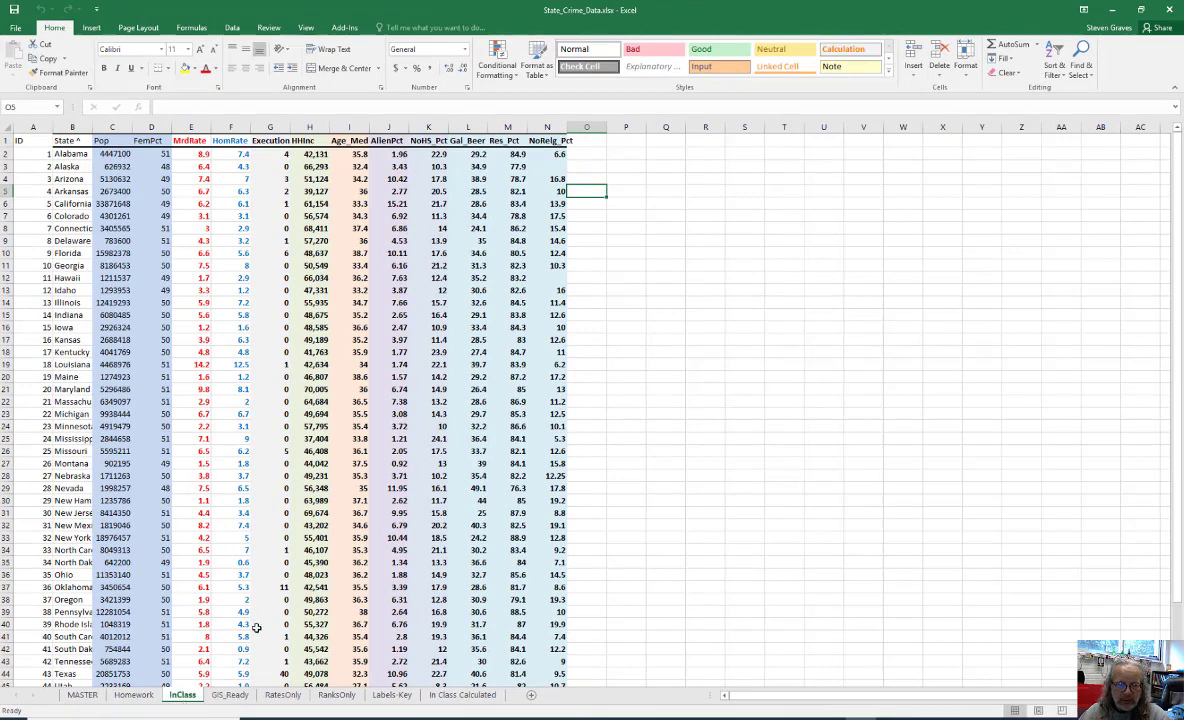
- Browse the GIS_Ready, In Class Calculated and Homework sheets, ending back on InClass
left_click(229, 694)
key("ctrl+Page_Down")
key("ctrl+Page_Down")
key("ctrl+Page_Down")
key("ctrl+Page_Down")
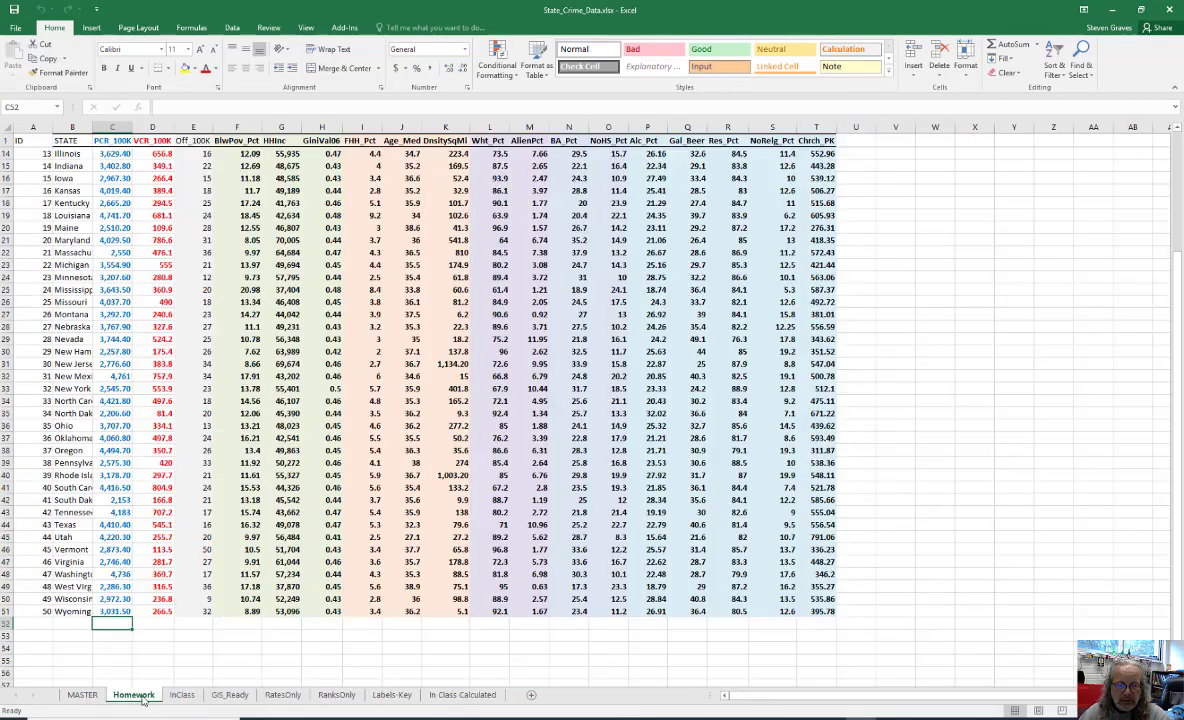
left_click(134, 695)
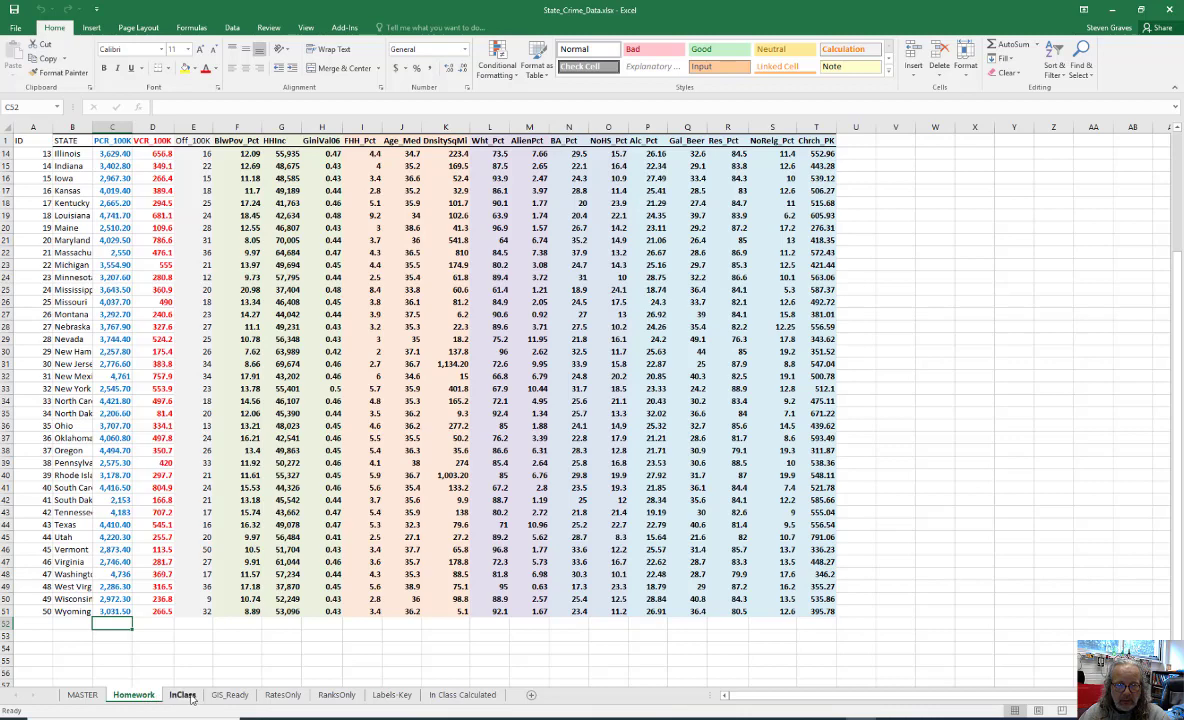
left_click(182, 695)
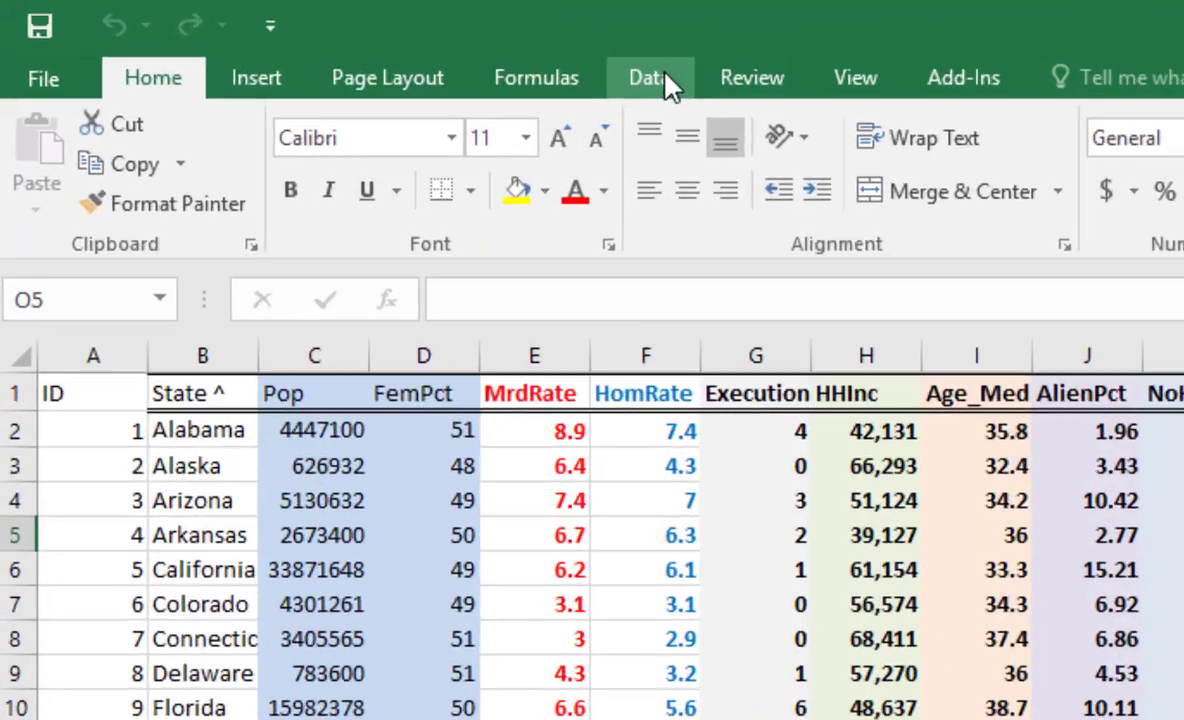
- Enable the Analysis ToolPak through File > Options > Add-Ins > Manage Excel Add-ins
left_click(233, 28)
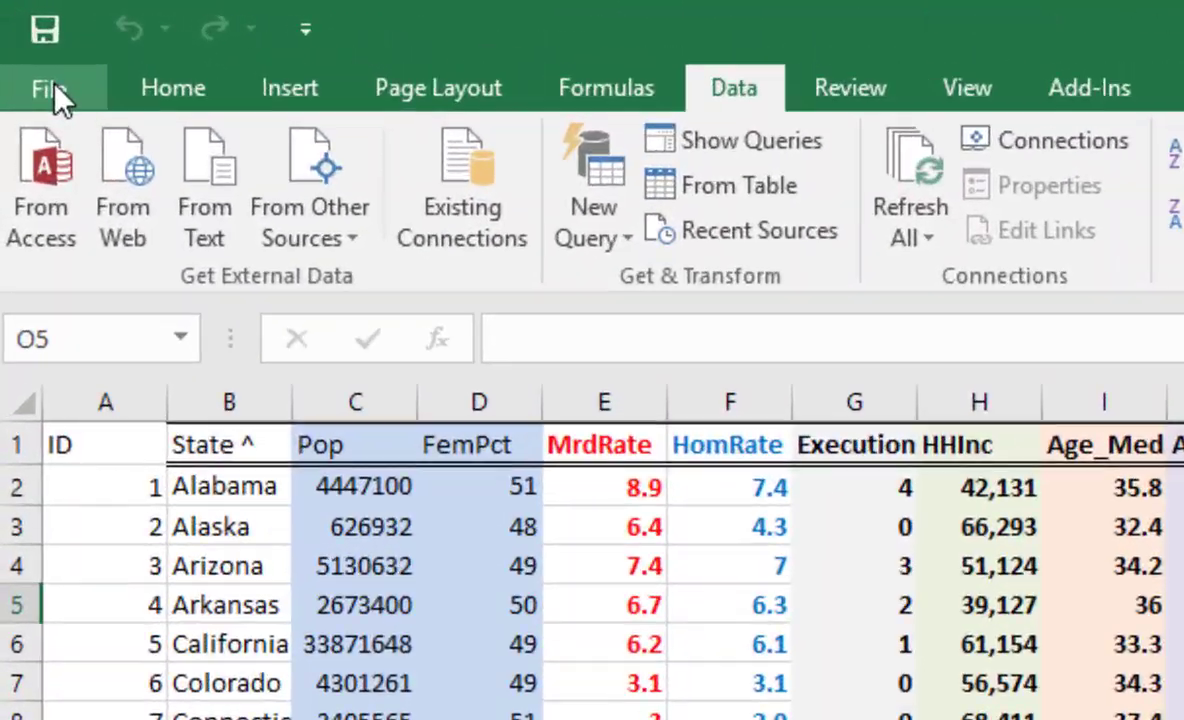
left_click(35, 62)
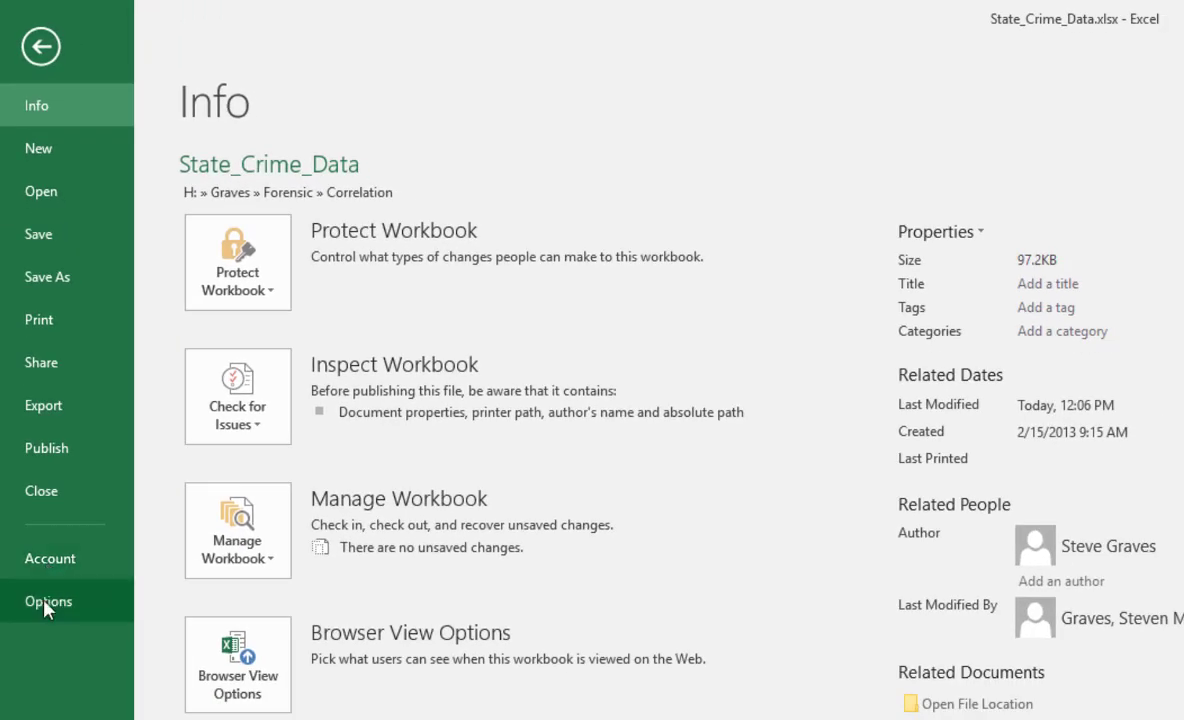
left_click(44, 601)
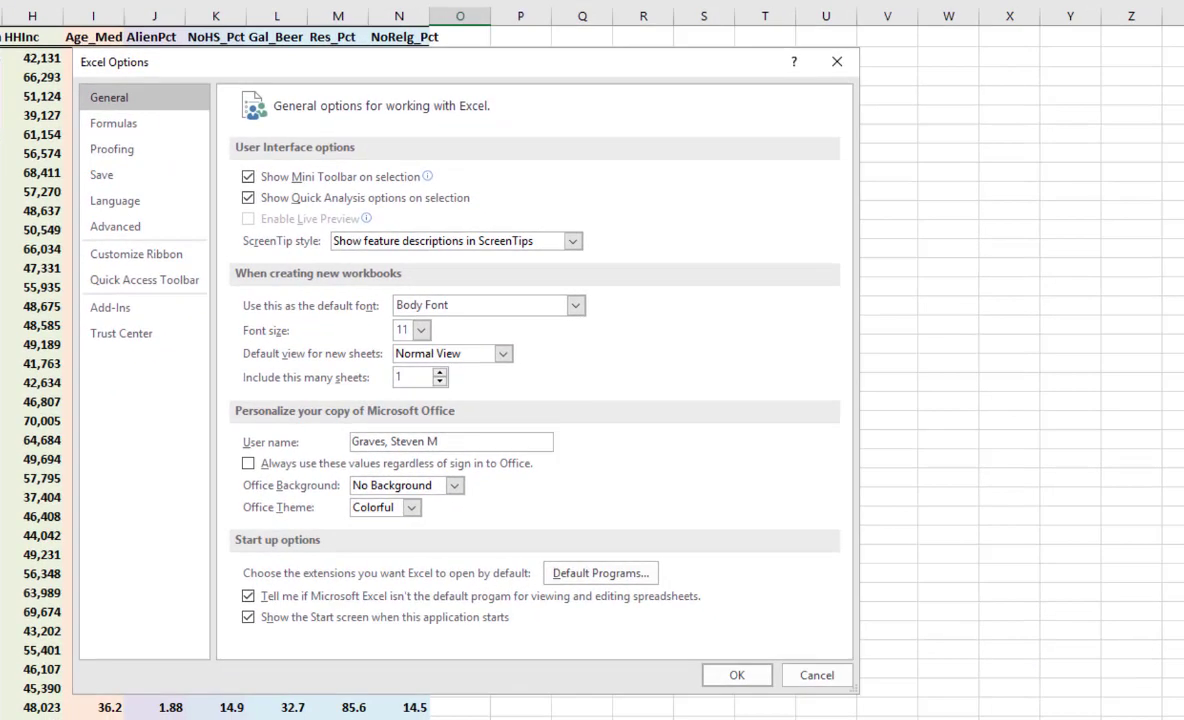
left_click(96, 311)
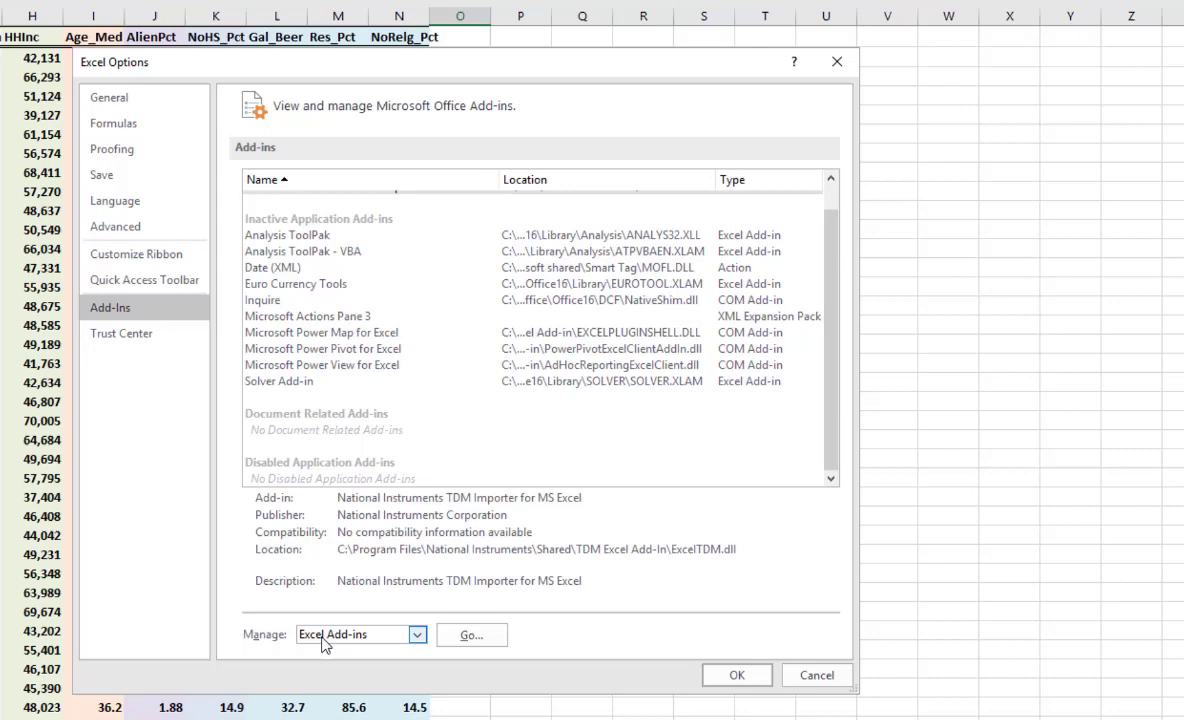
left_click(476, 638)
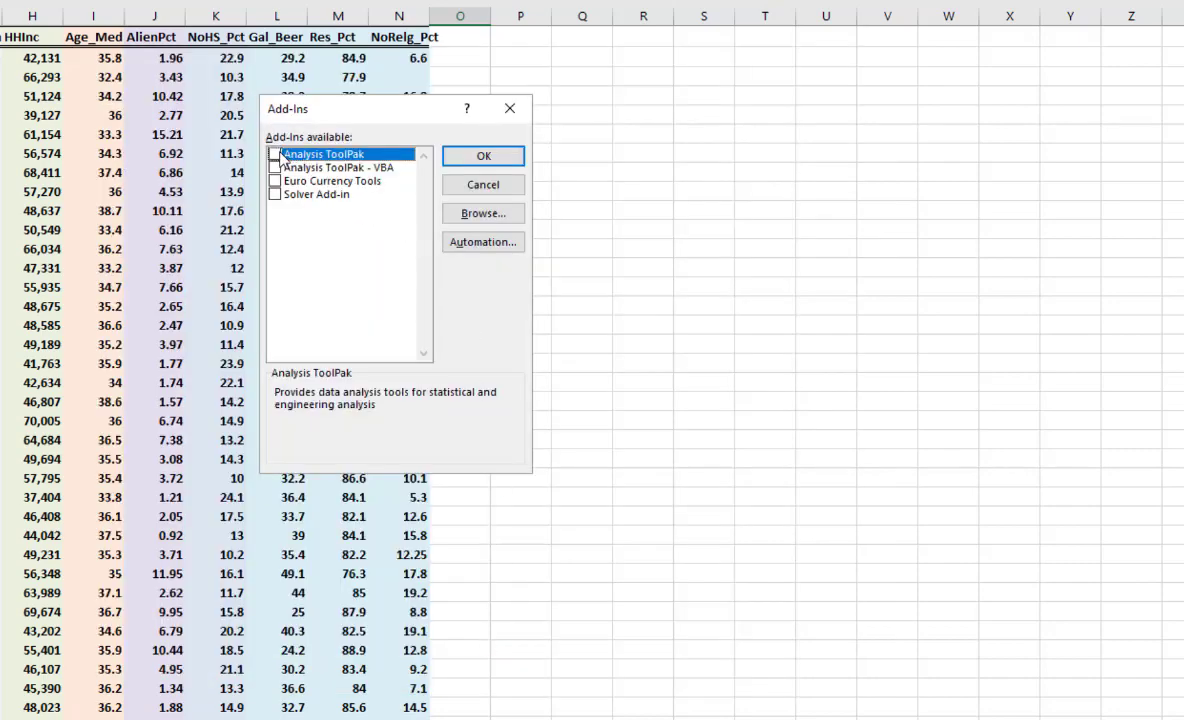
left_click(276, 155)
left_click(481, 157)
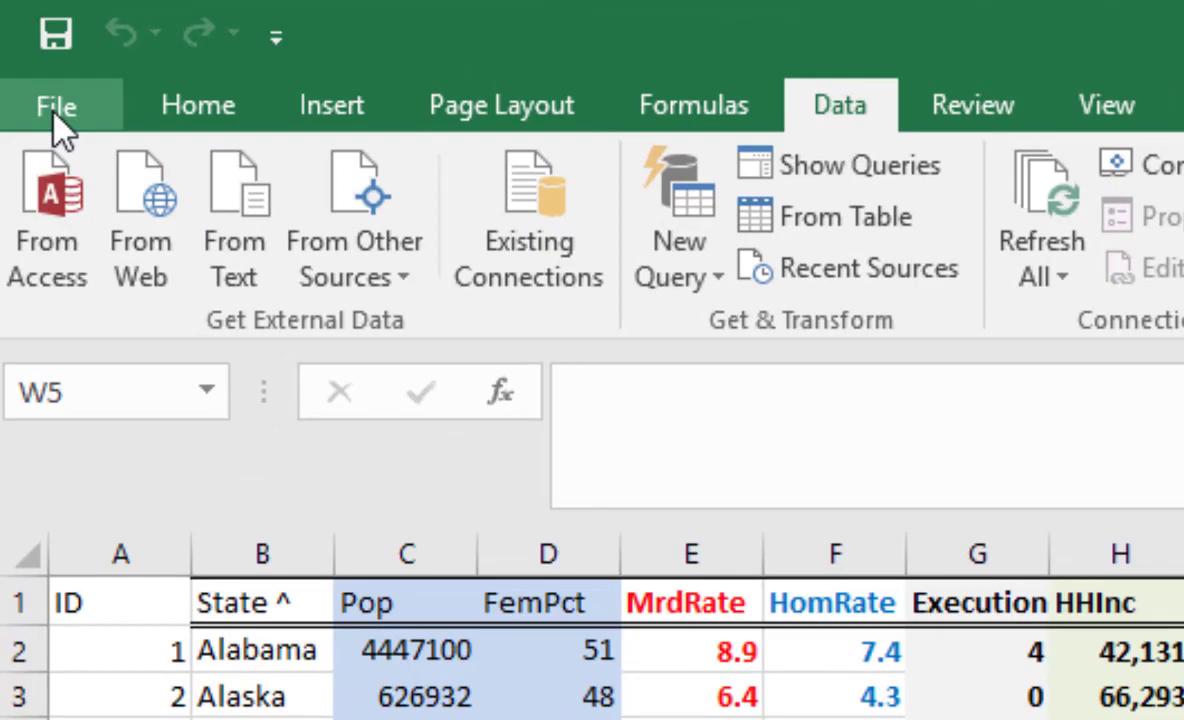
- Save the workbook to the Desktop as State_Crime_Data_steve.xlsx, replacing the existing copy
left_click(53, 110)
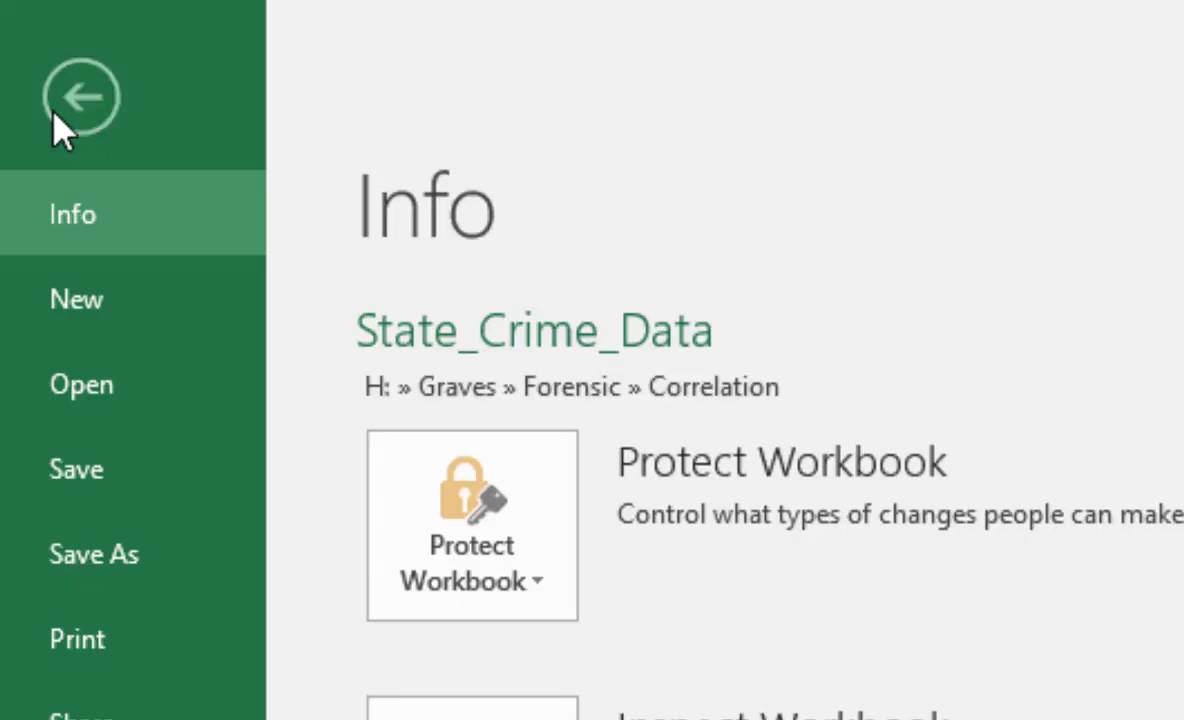
left_click(128, 572)
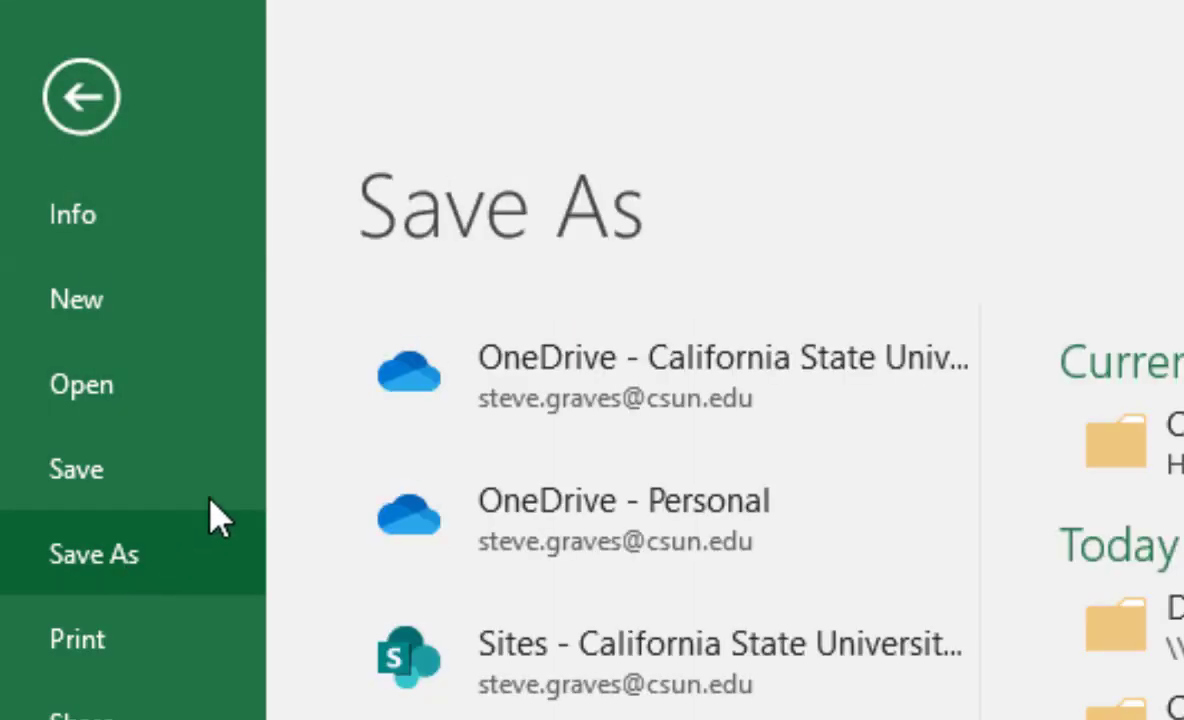
left_click(296, 624)
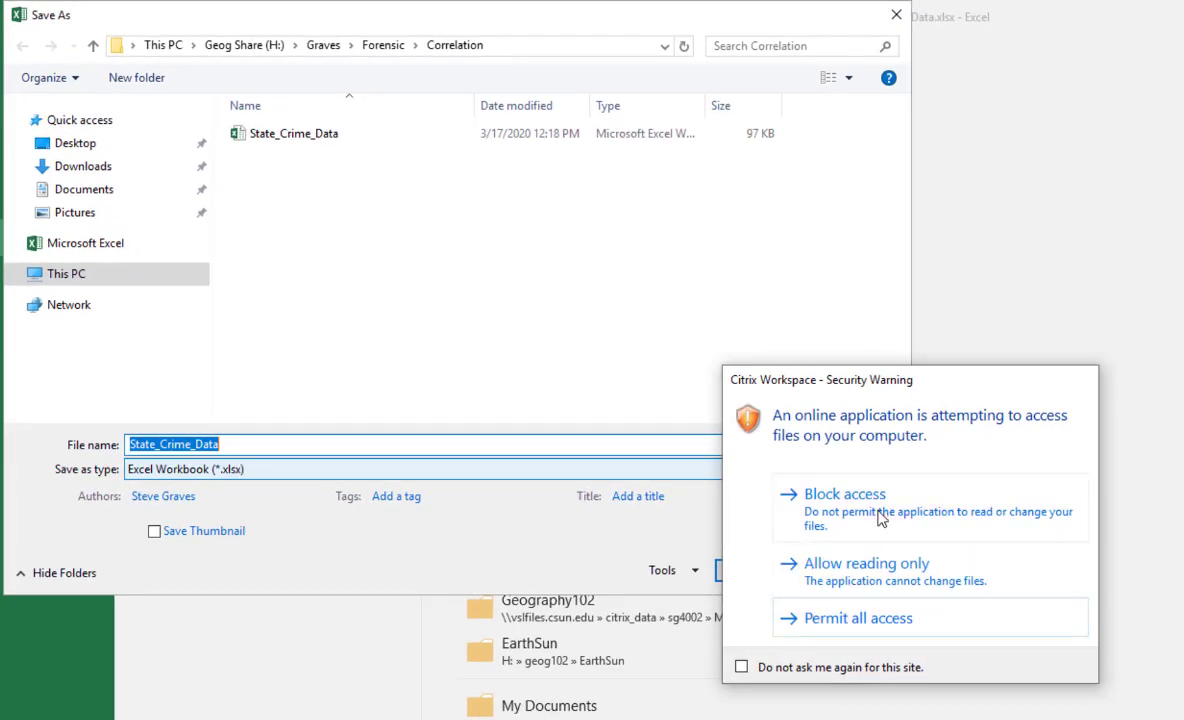
left_click(905, 618)
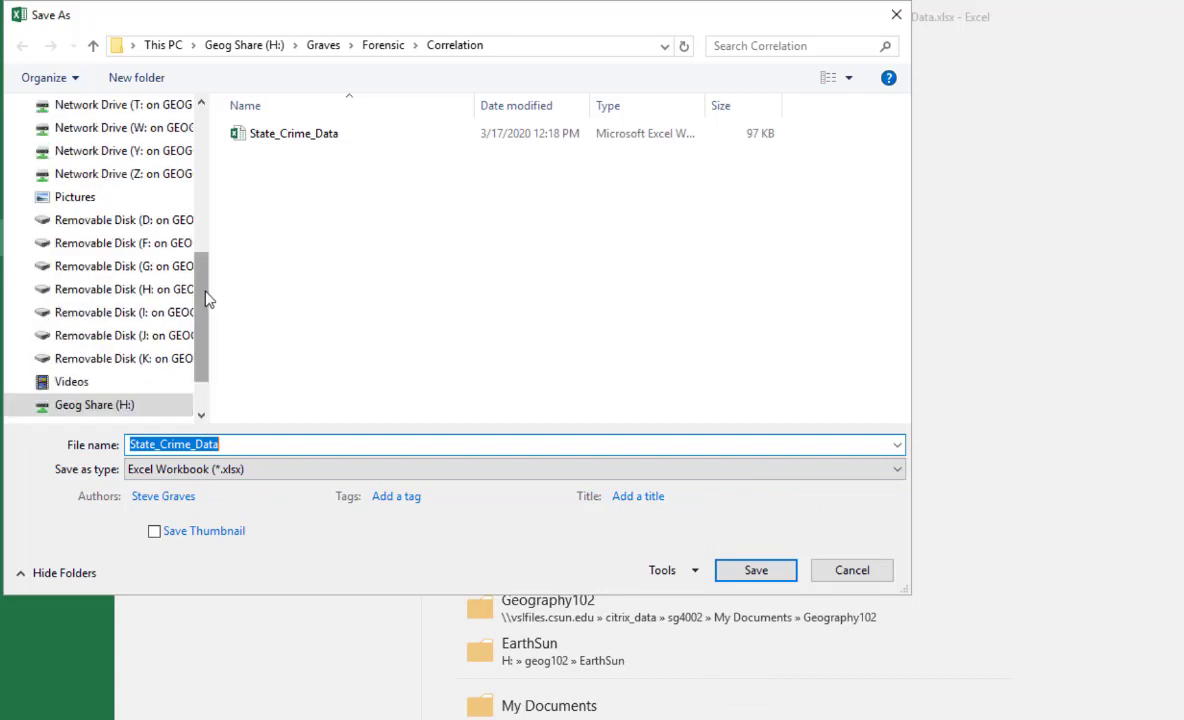
left_click_drag(207, 298, 201, 106)
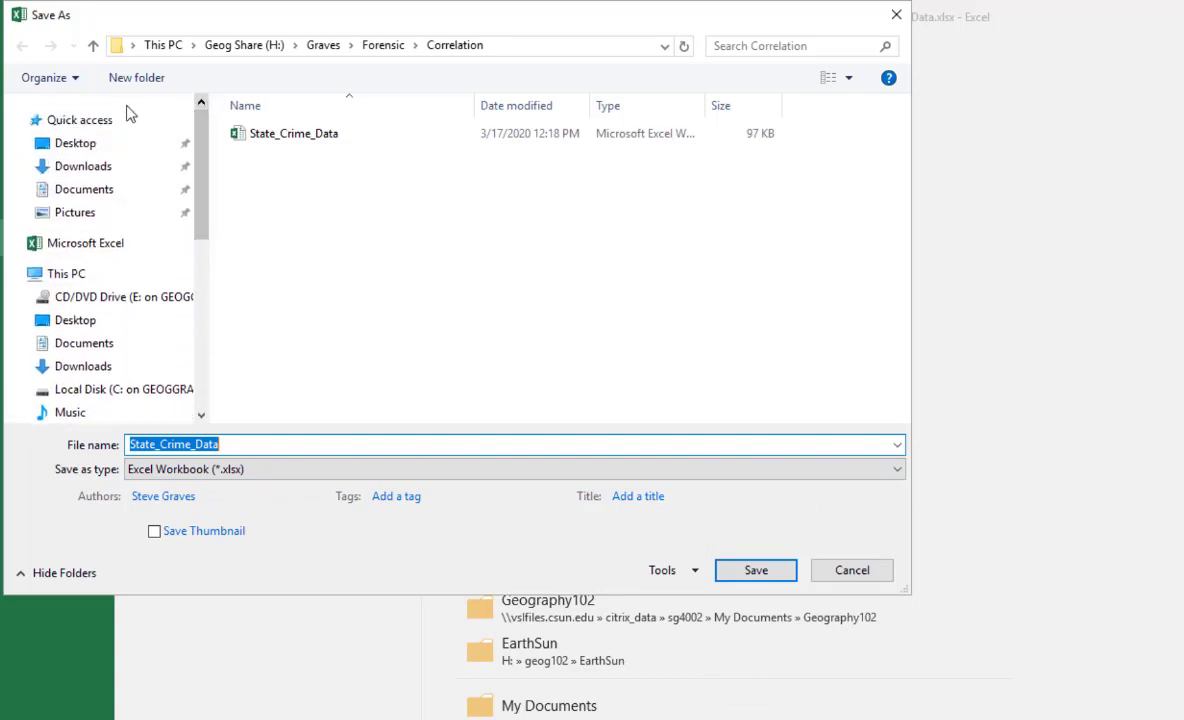
left_click(73, 148)
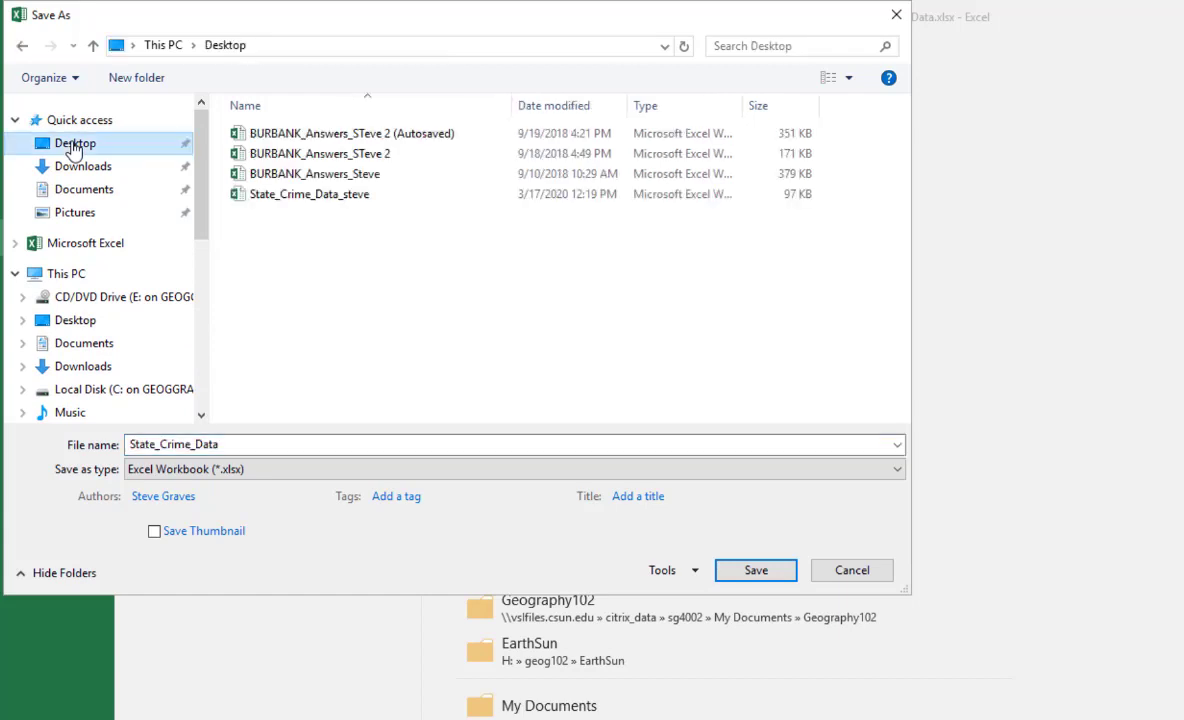
left_click(391, 203)
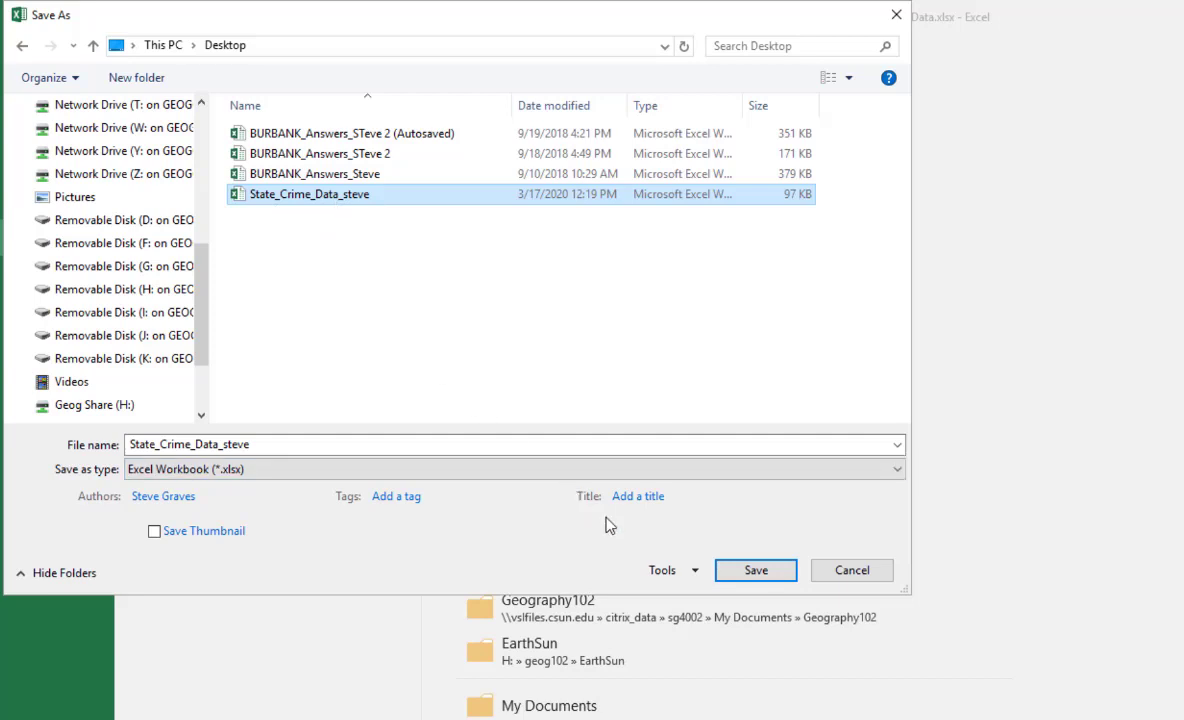
left_click(747, 576)
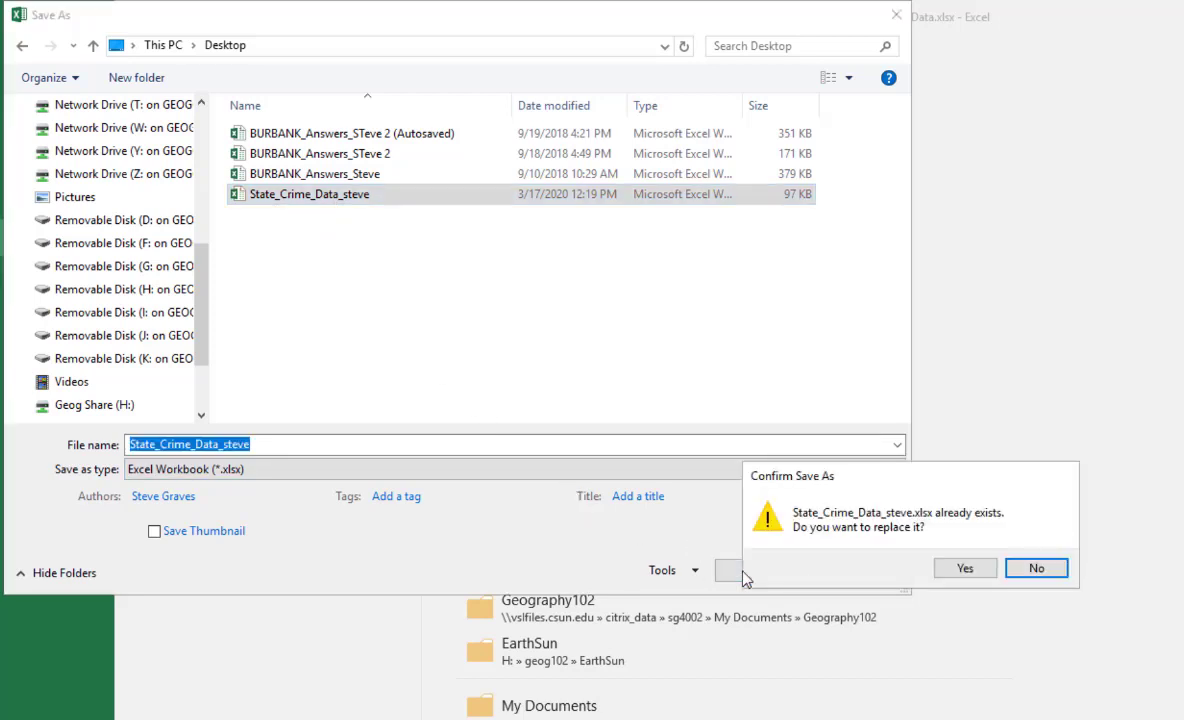
left_click(952, 572)
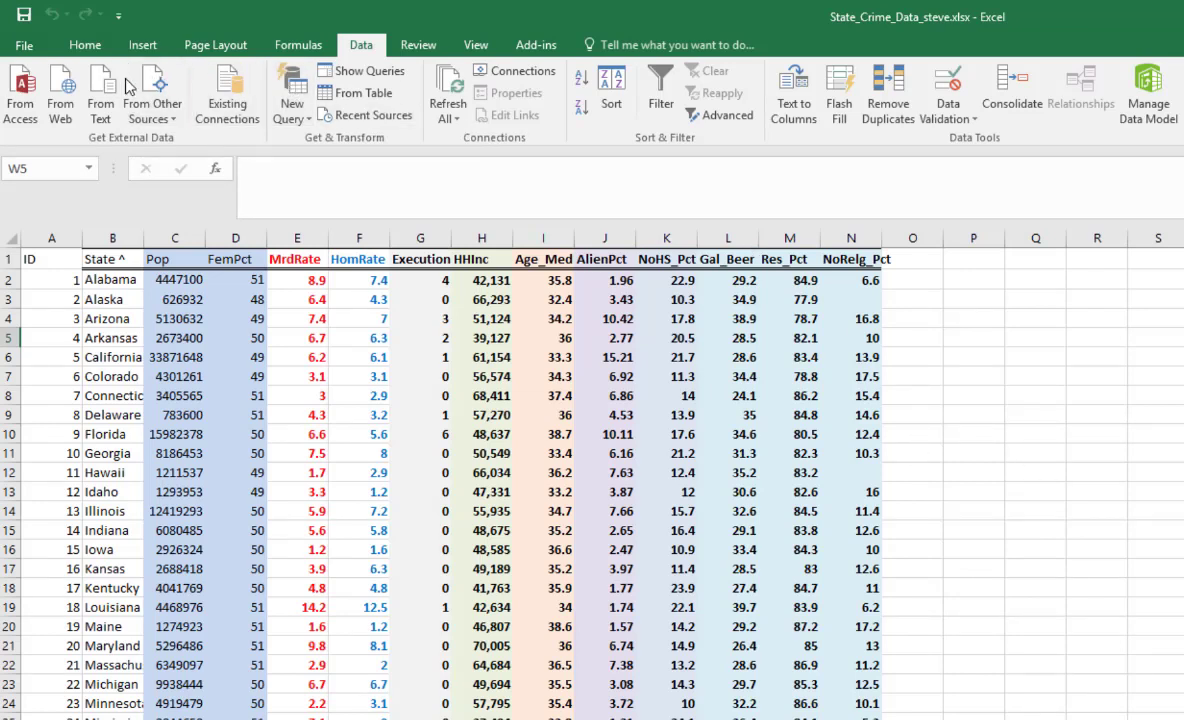
- Select Alaska's MrdRate value in the crime data table
left_click(360, 337)
left_click(240, 299)
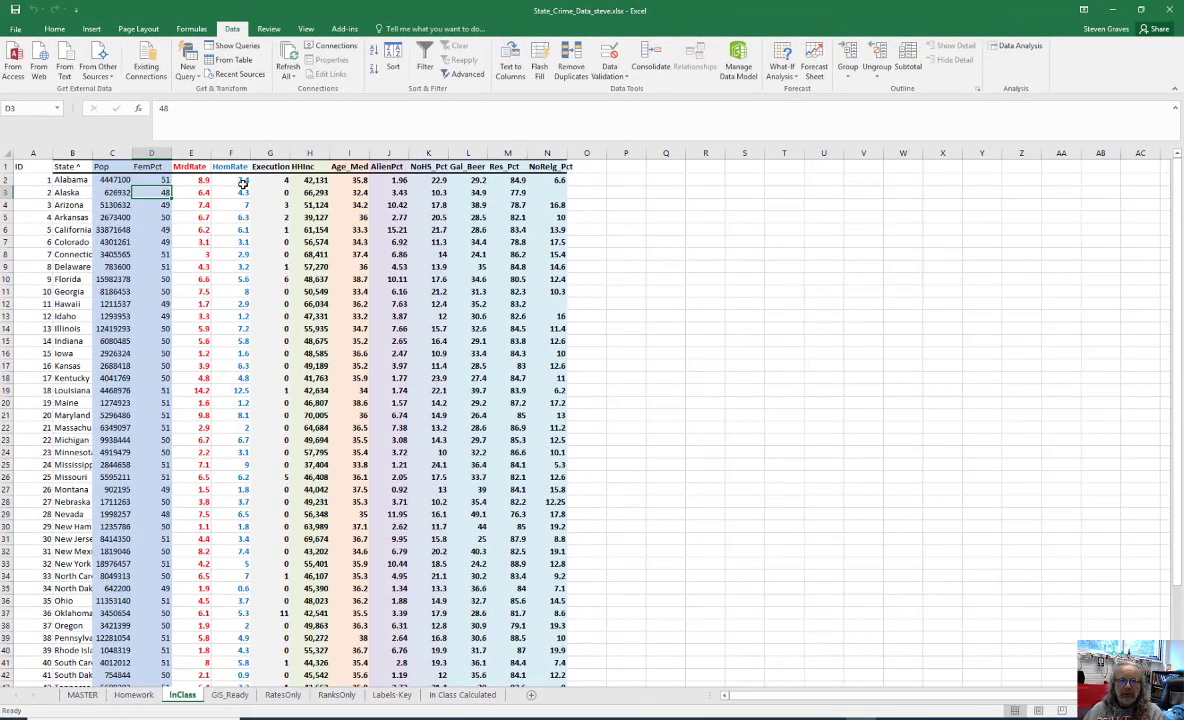
key("Right")
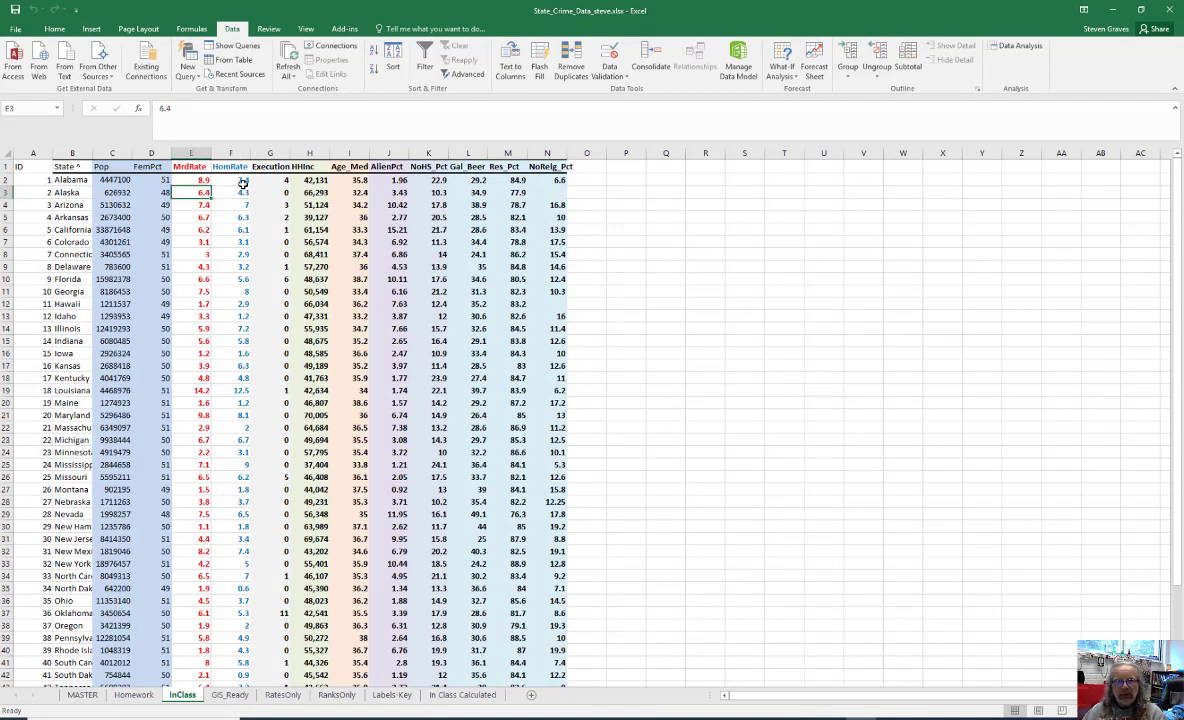
- View the Statistical list under Formulas > More Functions, then dismiss it
left_click(55, 28)
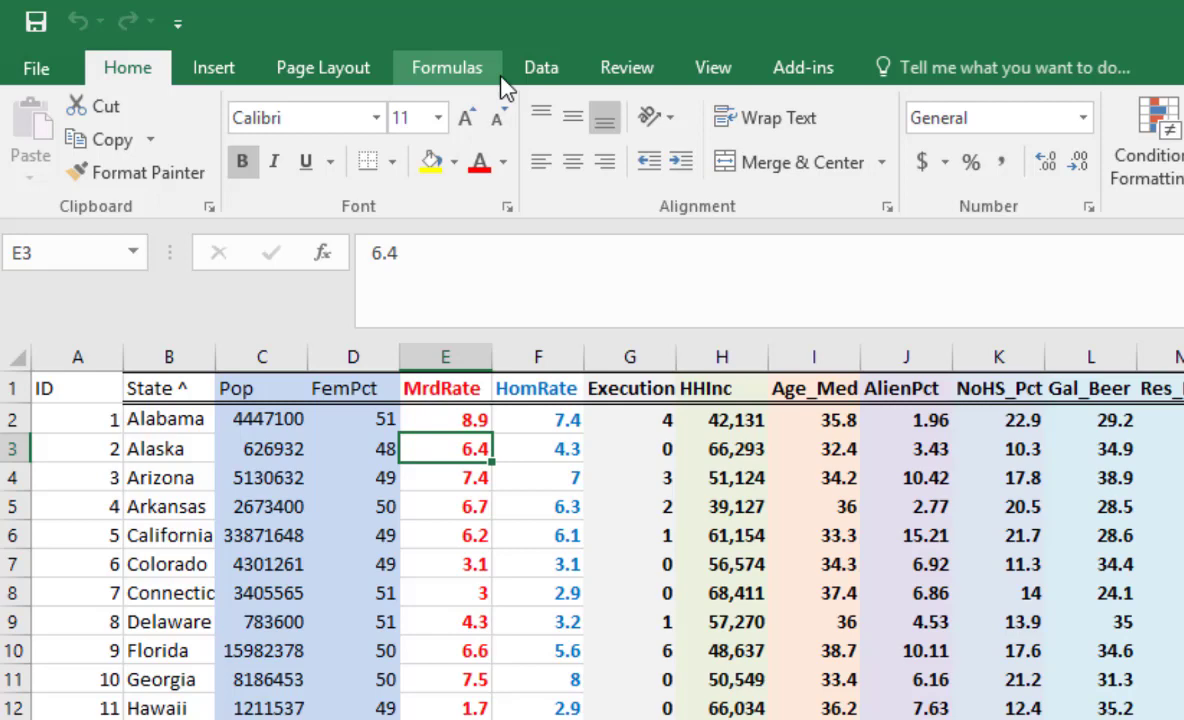
left_click(525, 78)
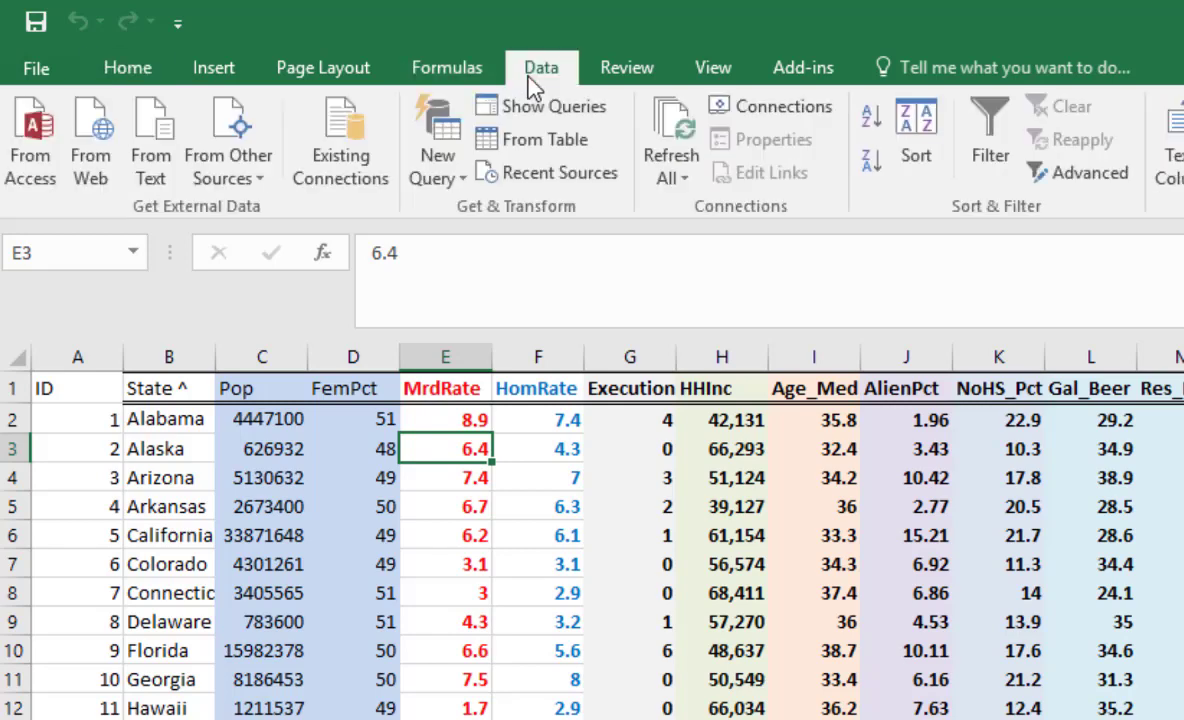
left_click(473, 76)
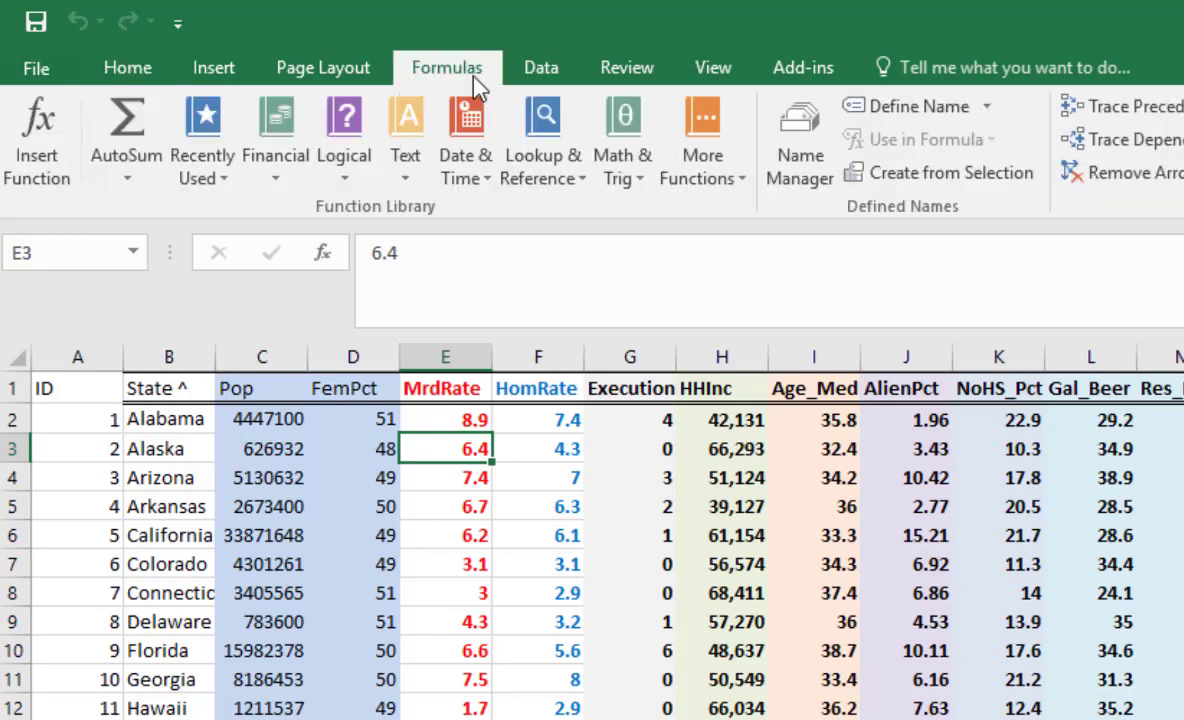
left_click(707, 195)
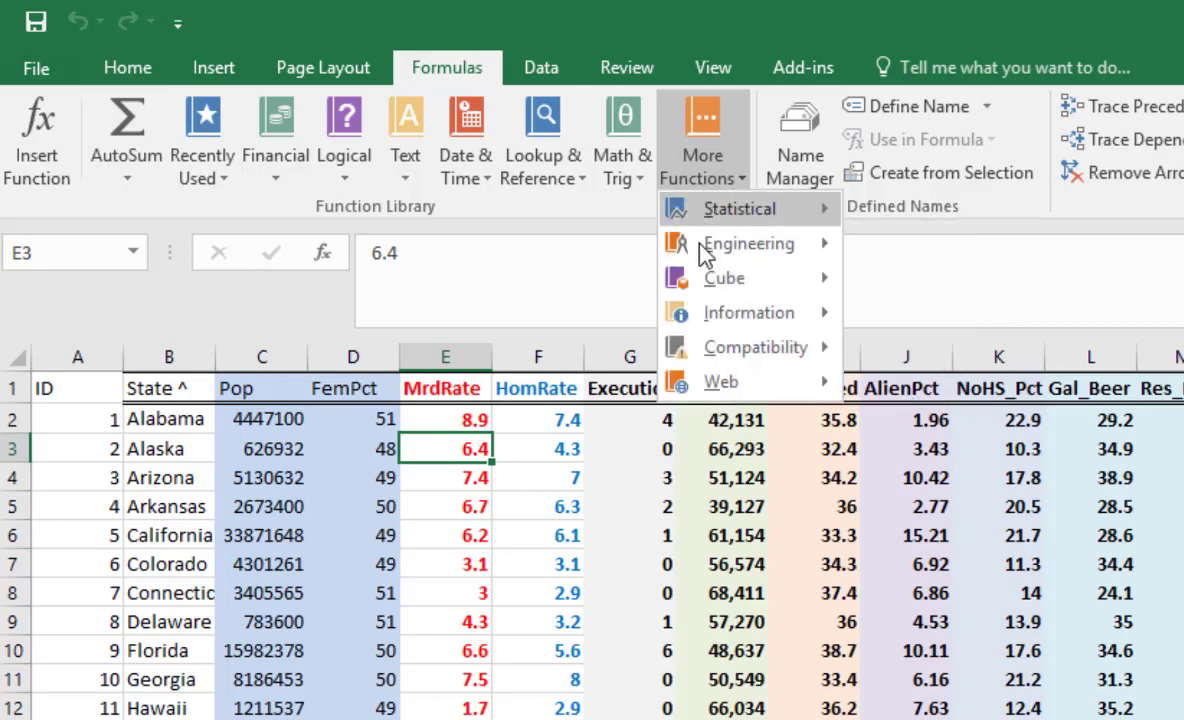
mouse_move(724, 220)
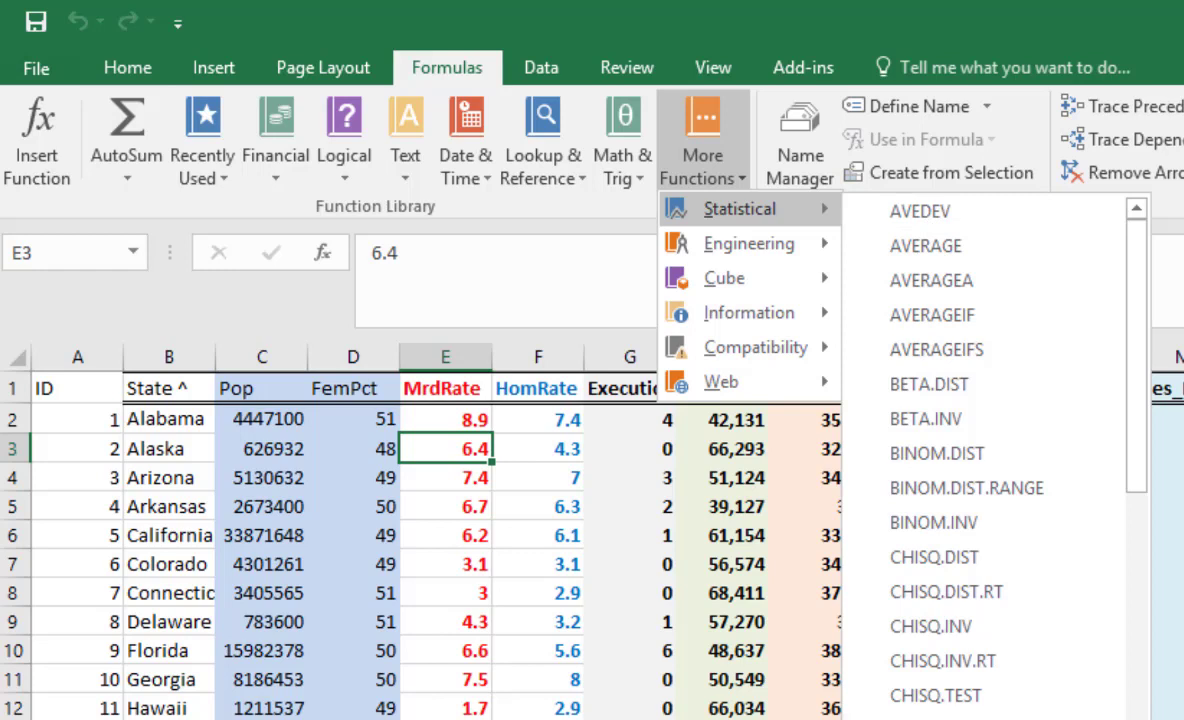
key("Escape")
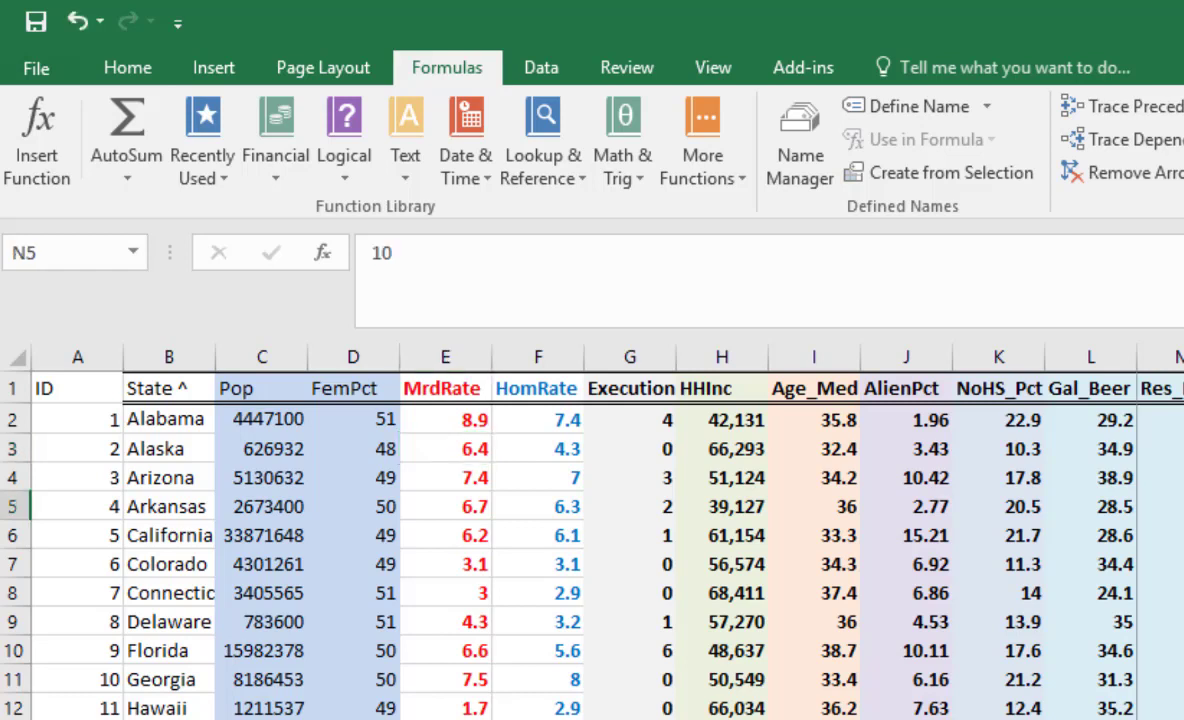
left_click(1059, 510)
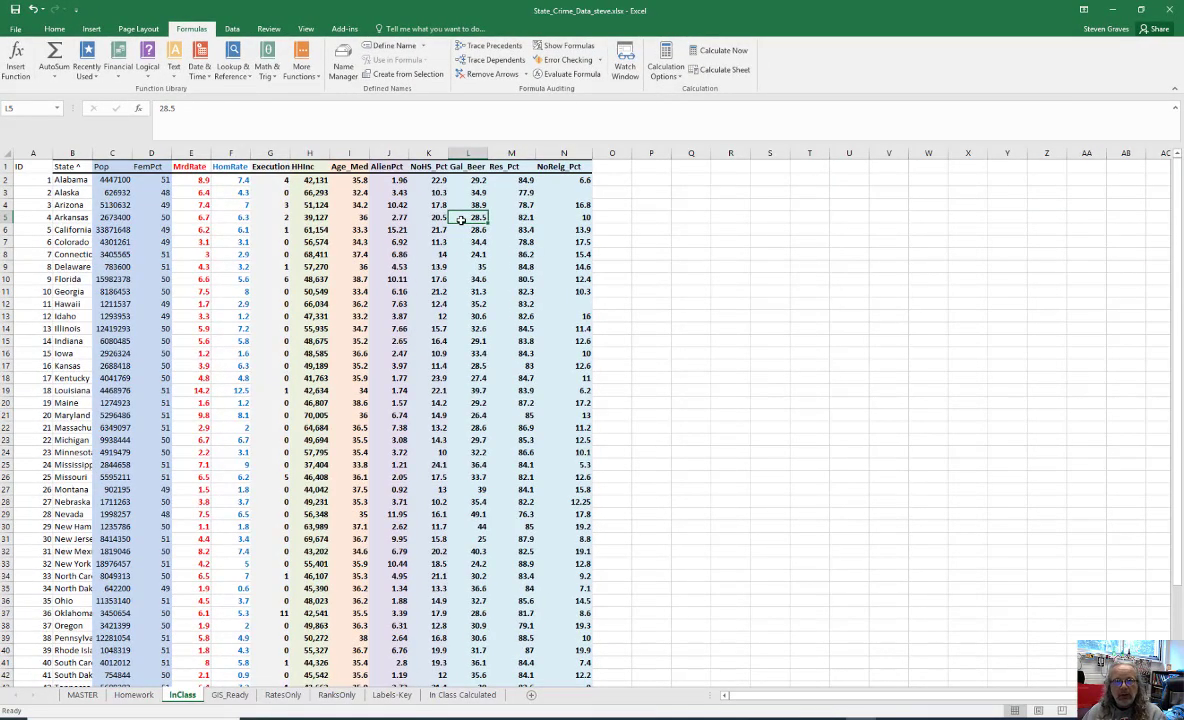
left_click(309, 229)
scroll(340, 323, "down", 3)
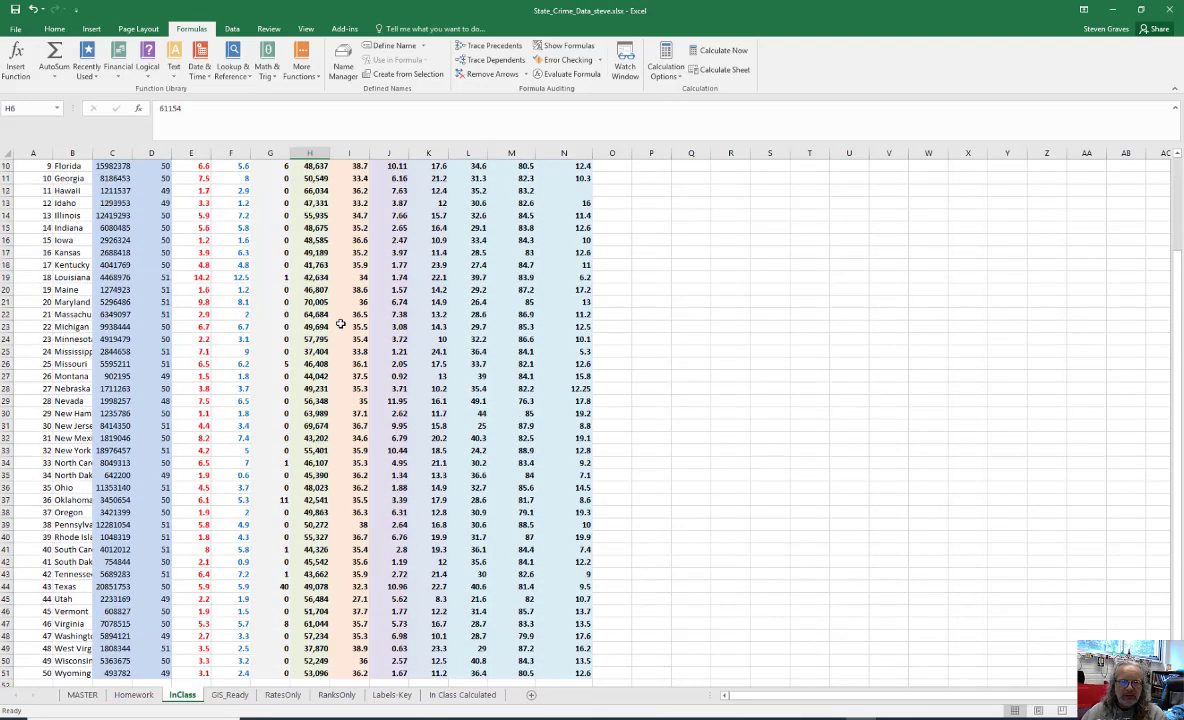
scroll(340, 323, "up", 3)
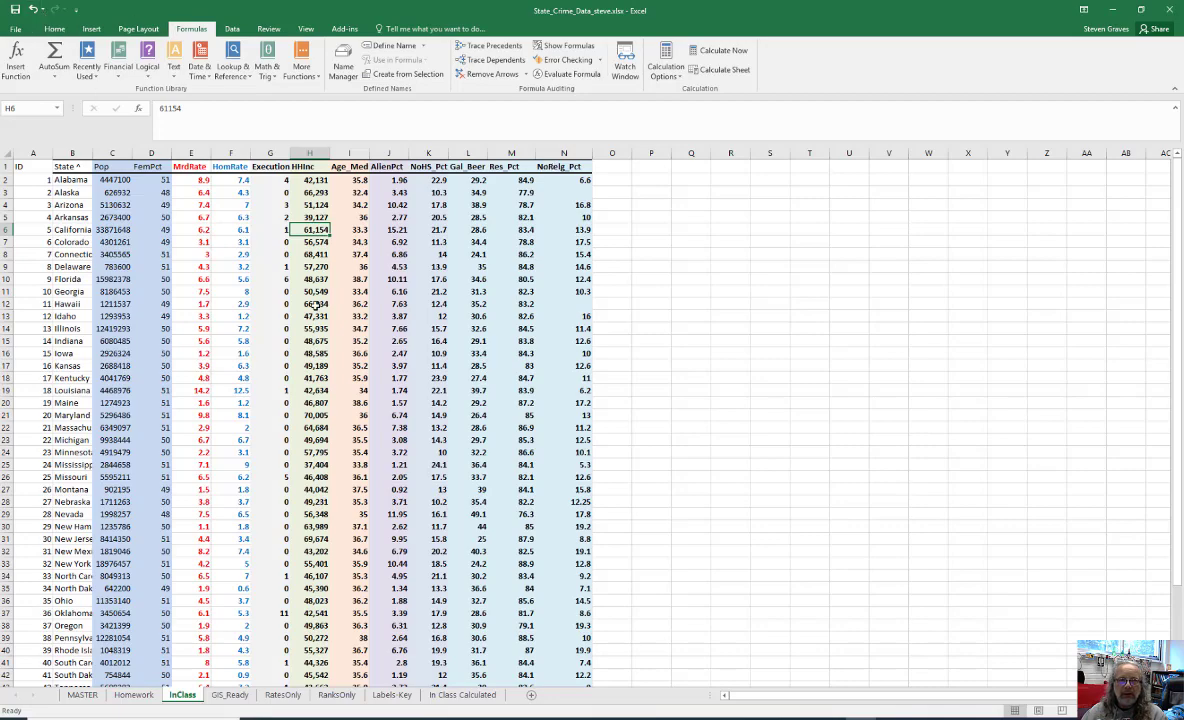
scroll(315, 305, "down", 10)
scroll(315, 305, "up", 8)
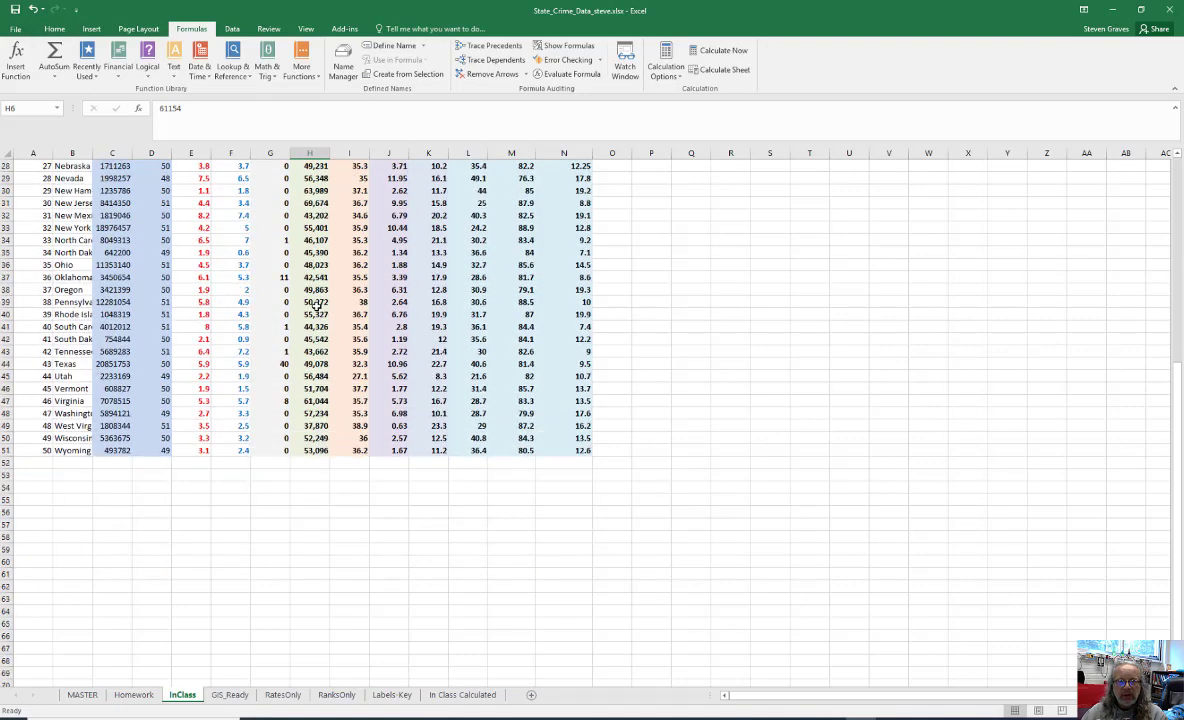
scroll(315, 303, "up", 3)
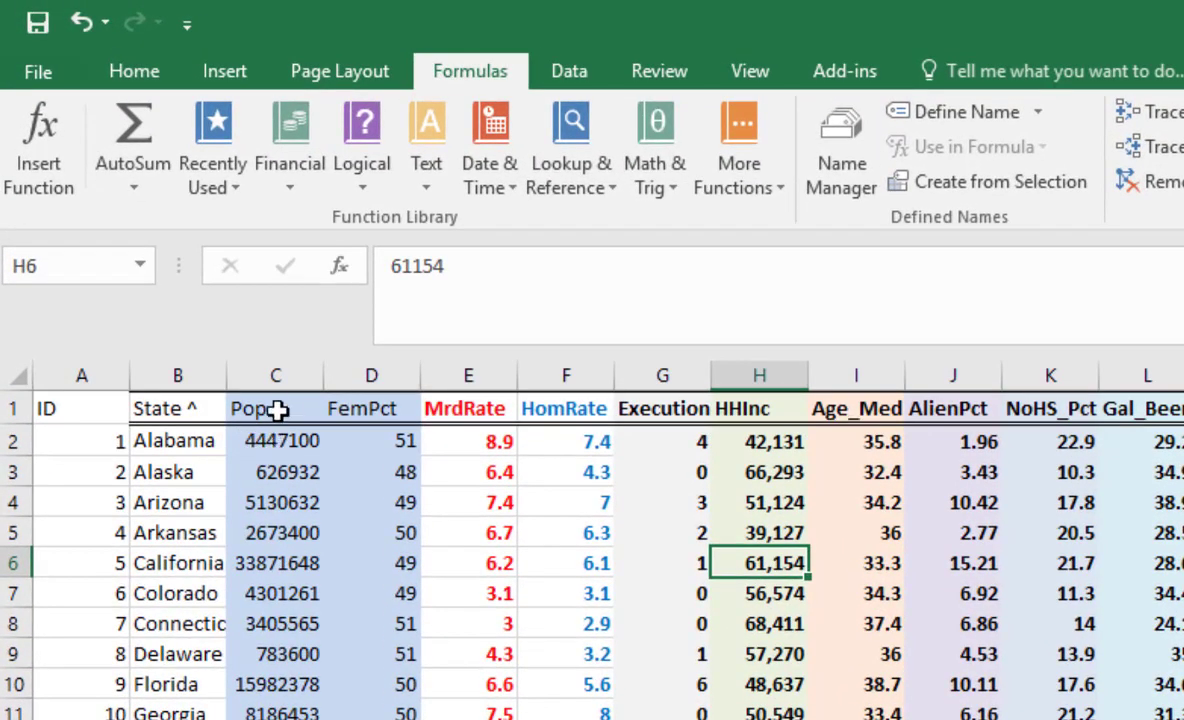
left_click(276, 436)
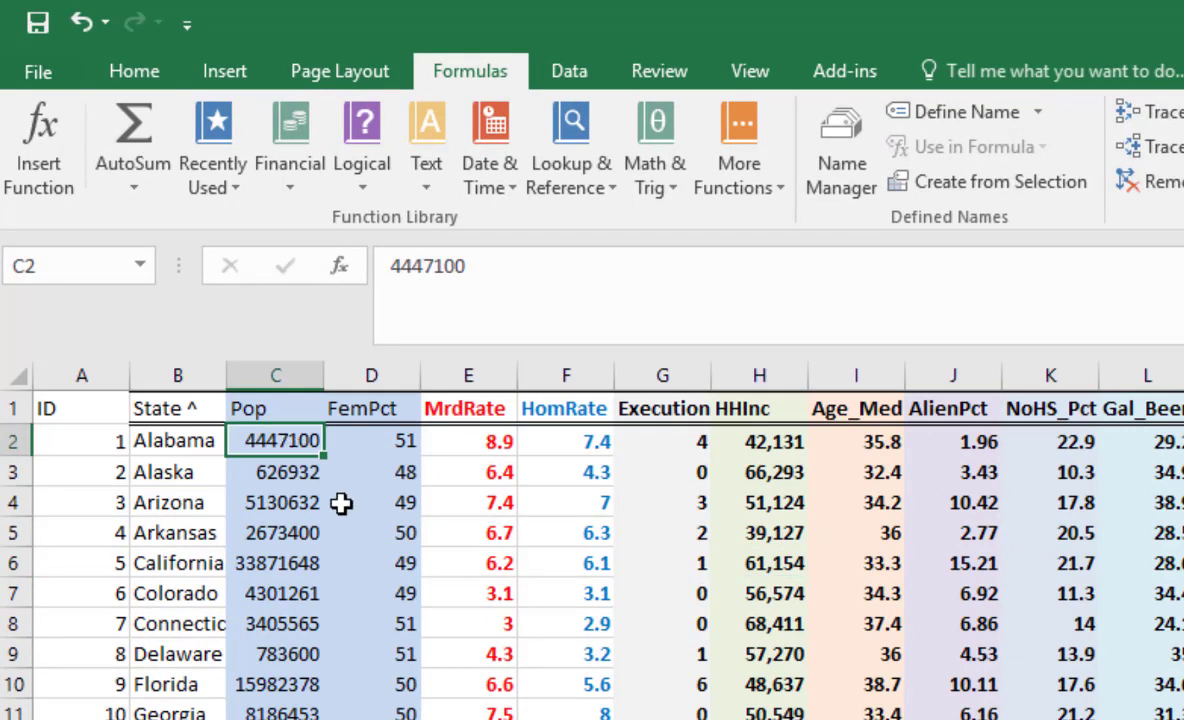
- Split the InClass window at C2 so headers stay visible, scrolling the state rows to check
left_click(152, 82)
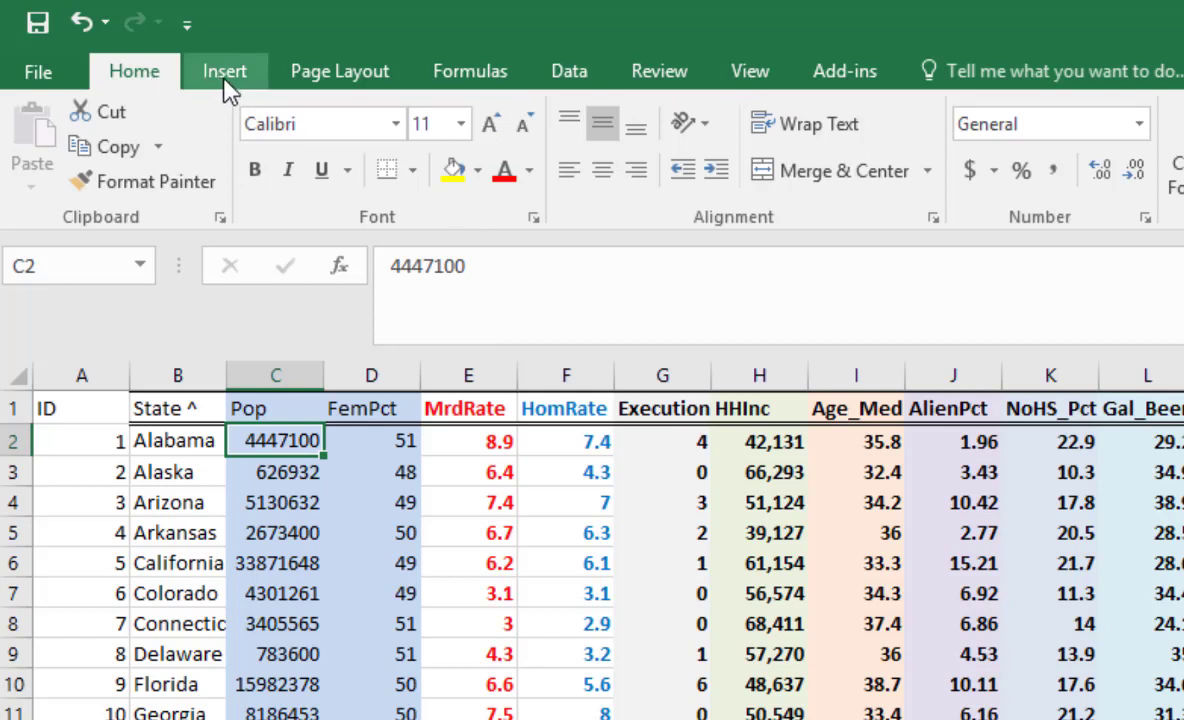
left_click(750, 75)
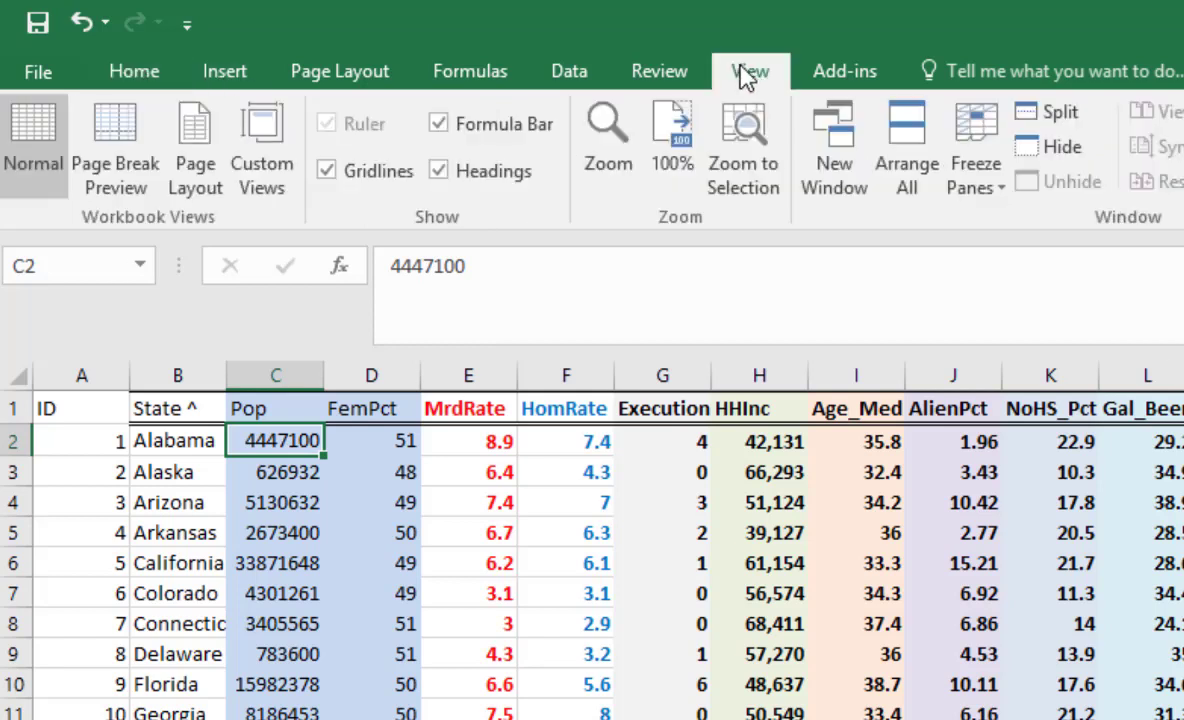
left_click(1045, 125)
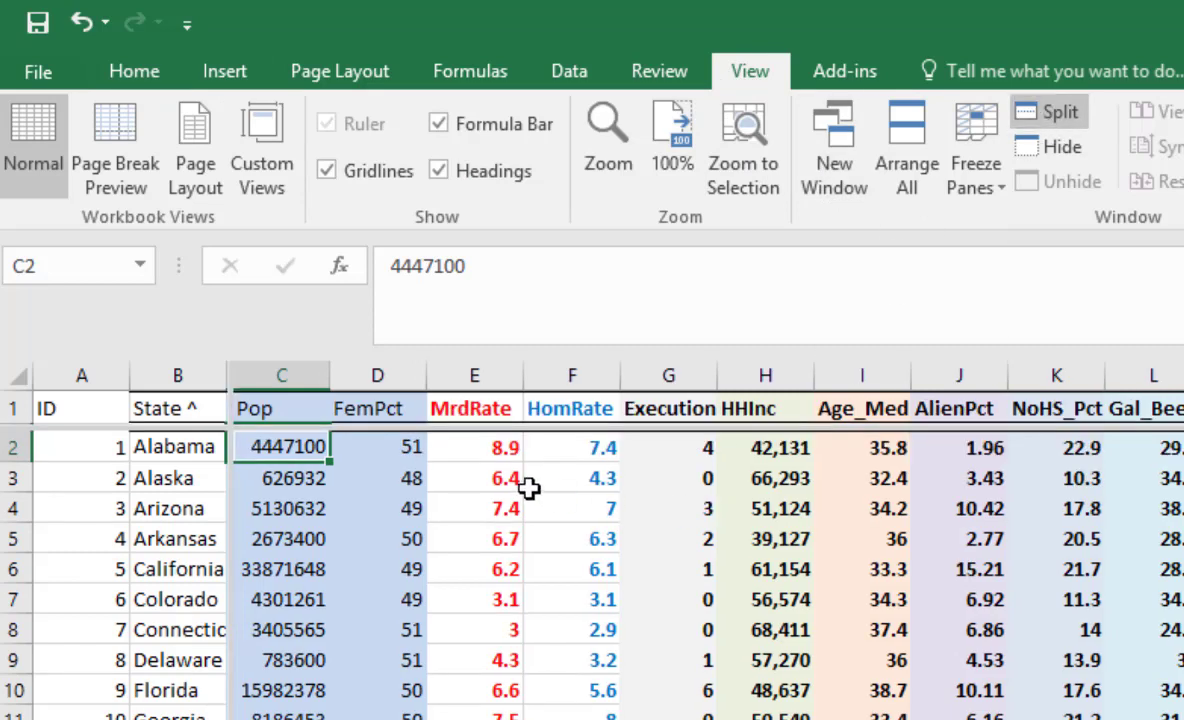
scroll(601, 611, "down", 10)
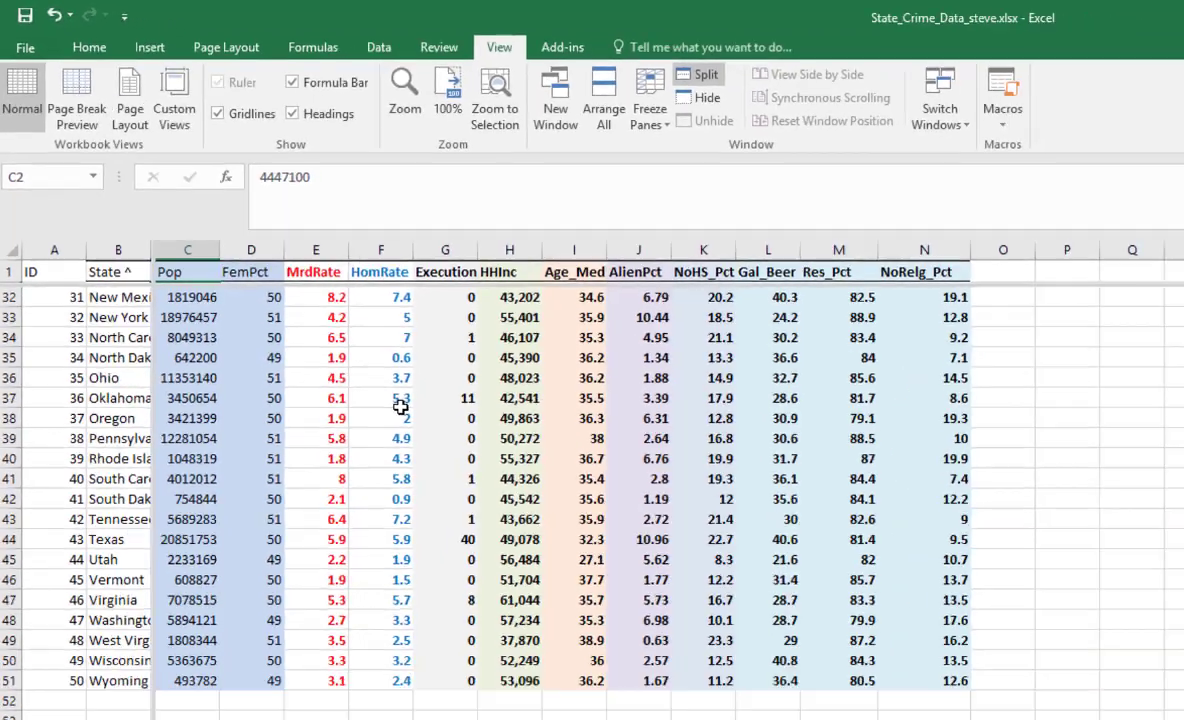
scroll(601, 611, "up", 3)
scroll(246, 249, "up", 7)
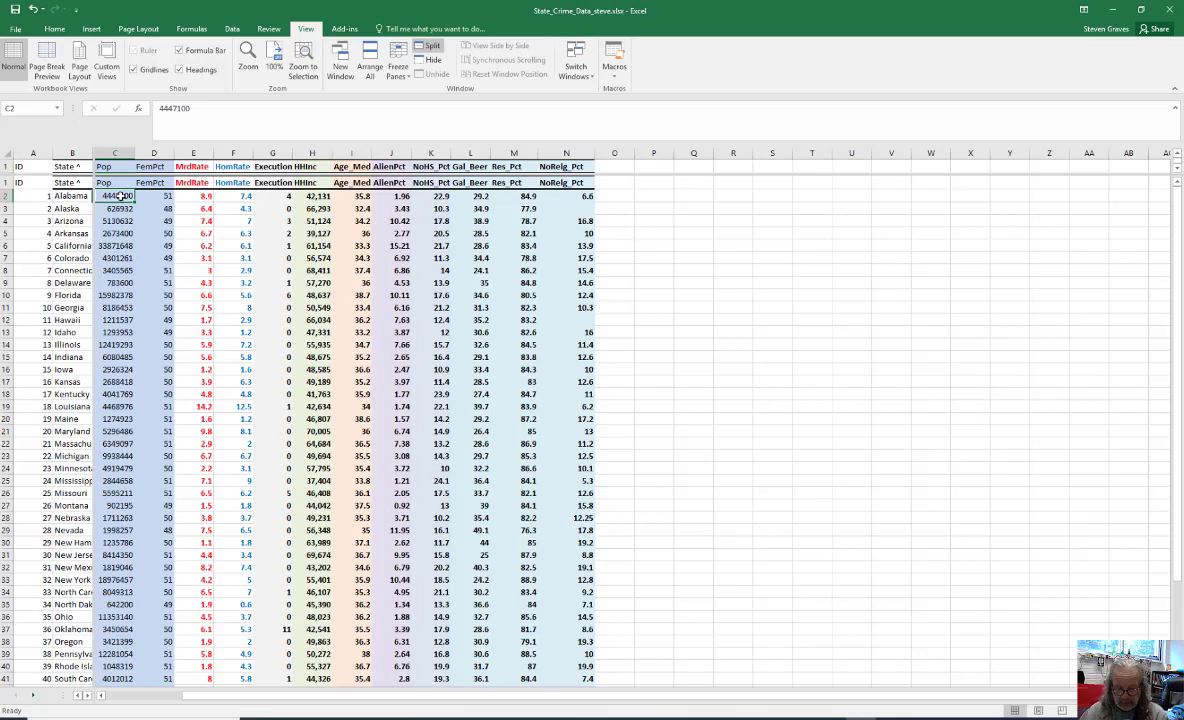
left_click(425, 46)
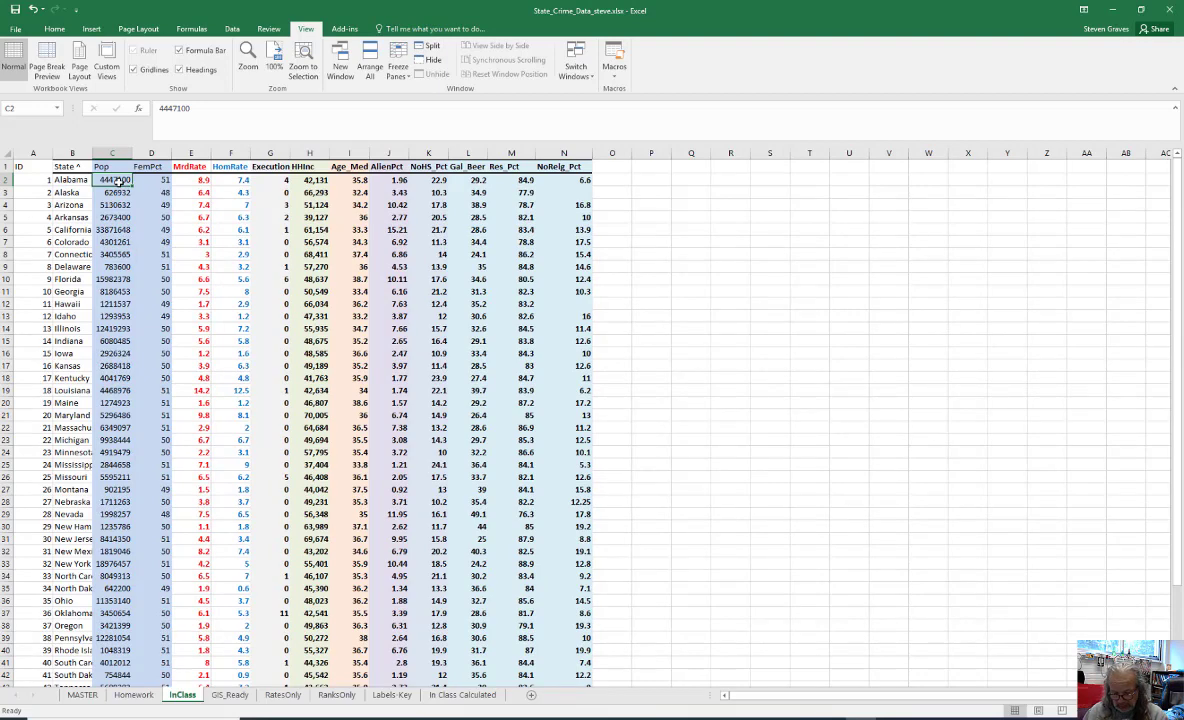
key("alt")
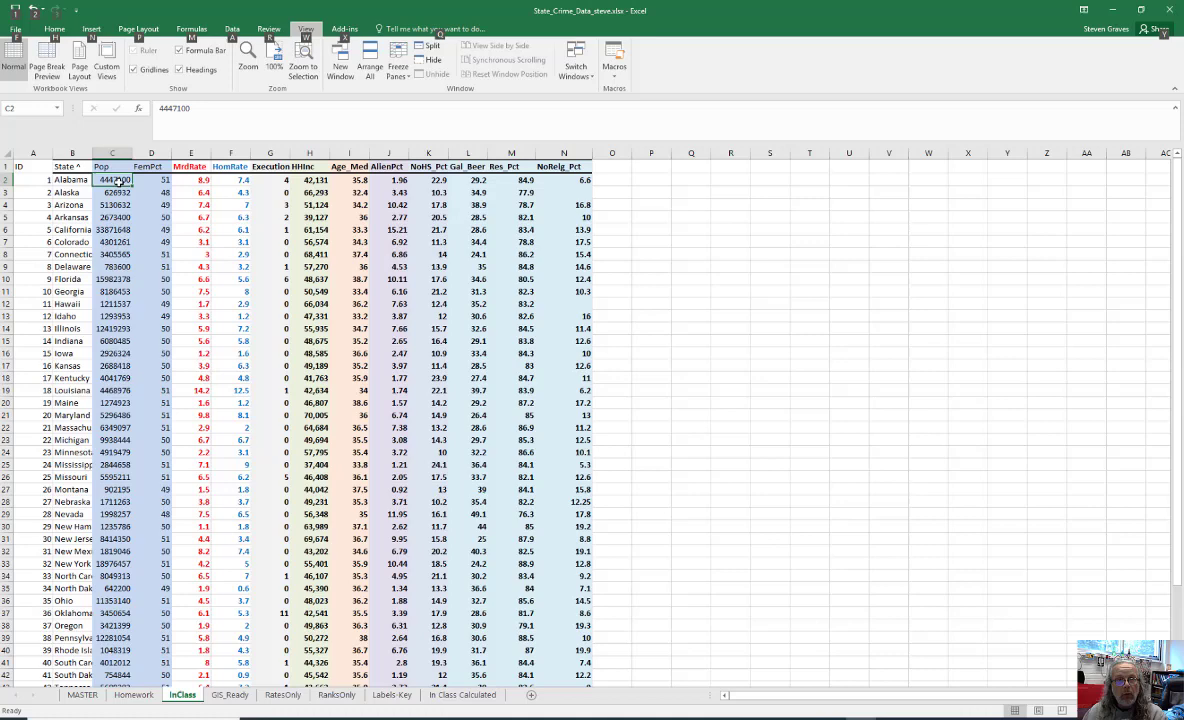
key("w")
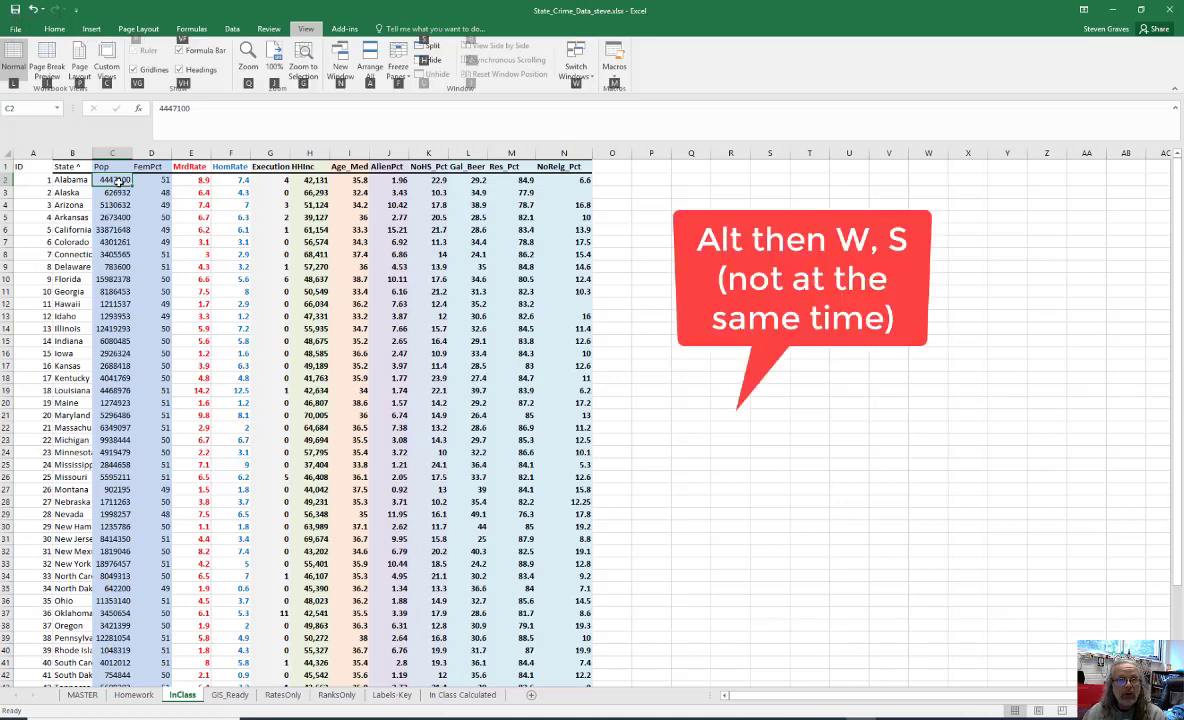
key("s")
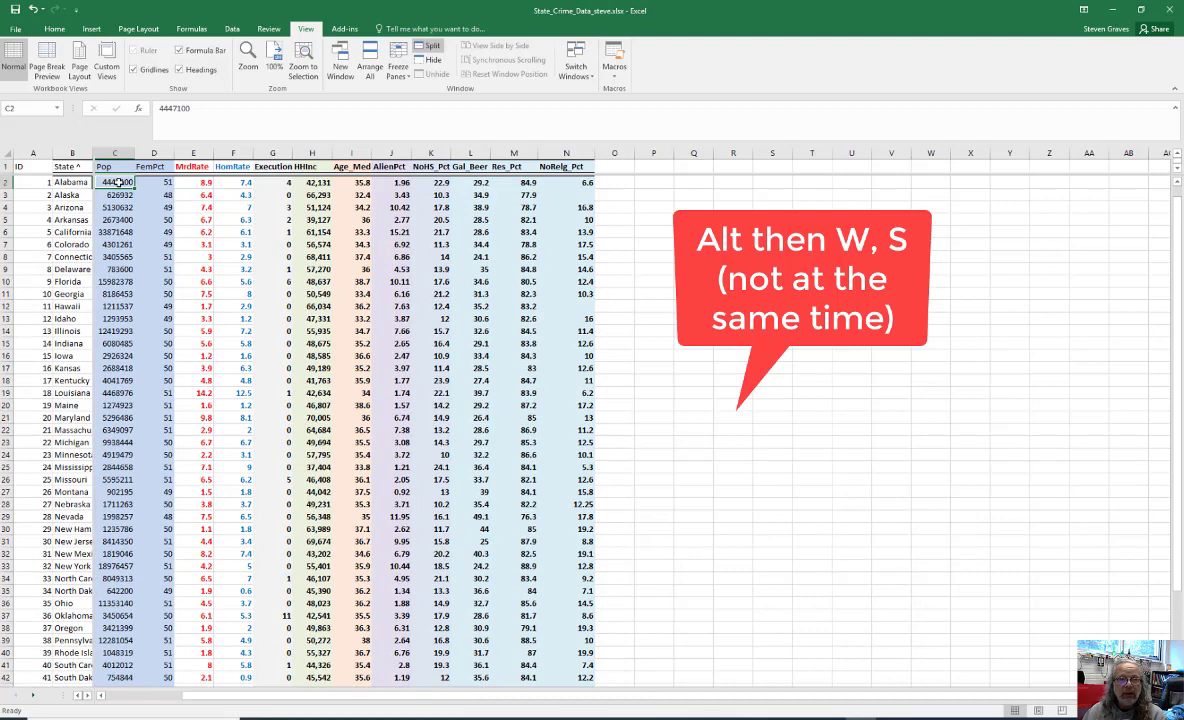
key("Down")
key("Down")
key("Down")
key("Down")
key("Down")
key("Down")
key("Down")
key("Down")
key("Down")
key("Down")
key("Down")
key("Down")
key("Down")
key("Down")
key("Down")
key("Down")
key("Down")
key("Down")
key("Down")
key("Down")
key("Right")
key("Right")
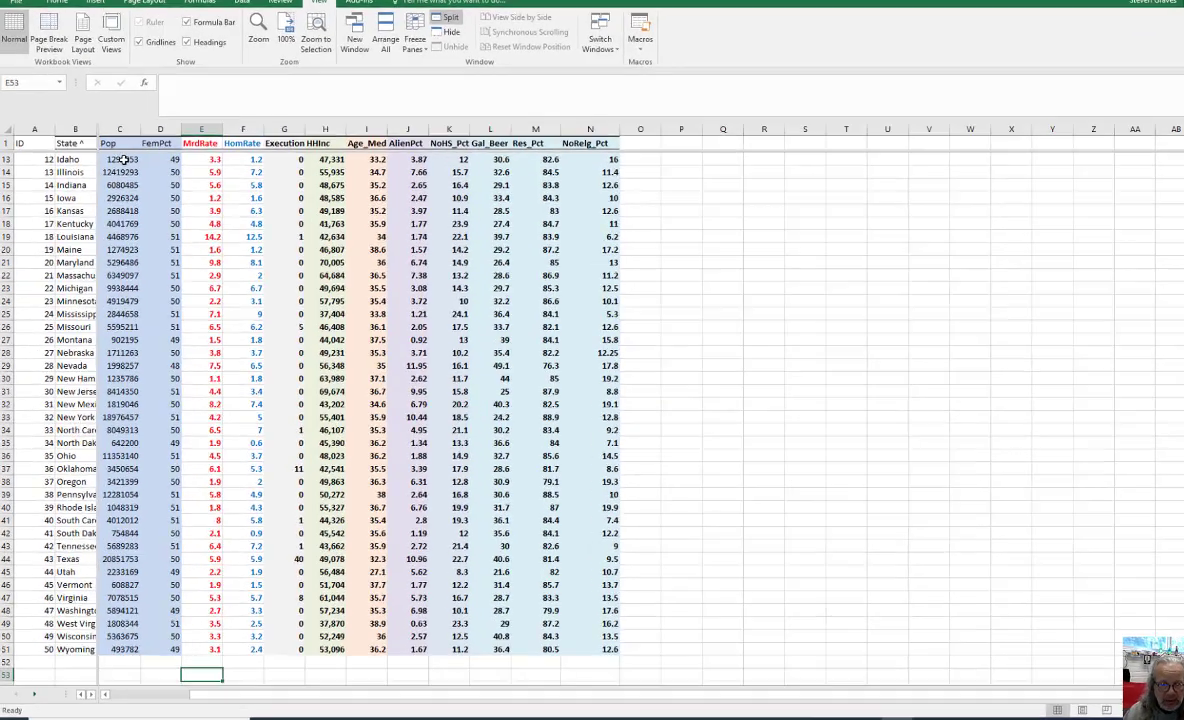
- Begin =PEARSON in E53 with the absolute first array $E$1:$E$51
type("=")
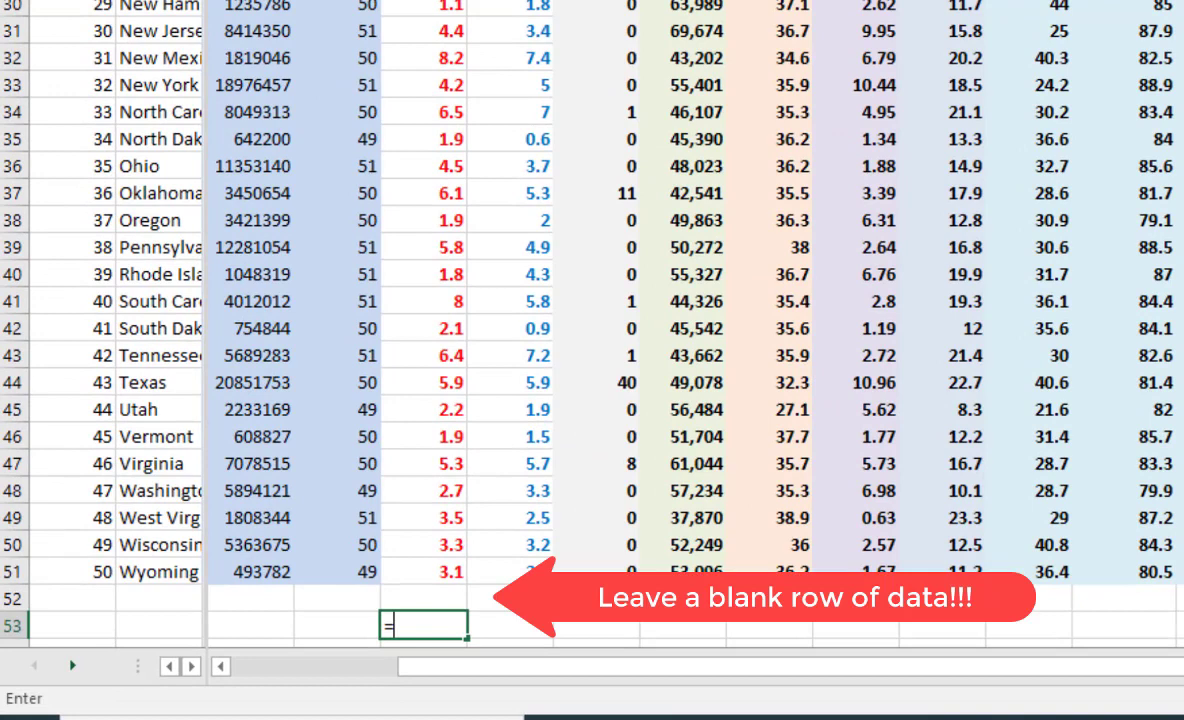
type("pear")
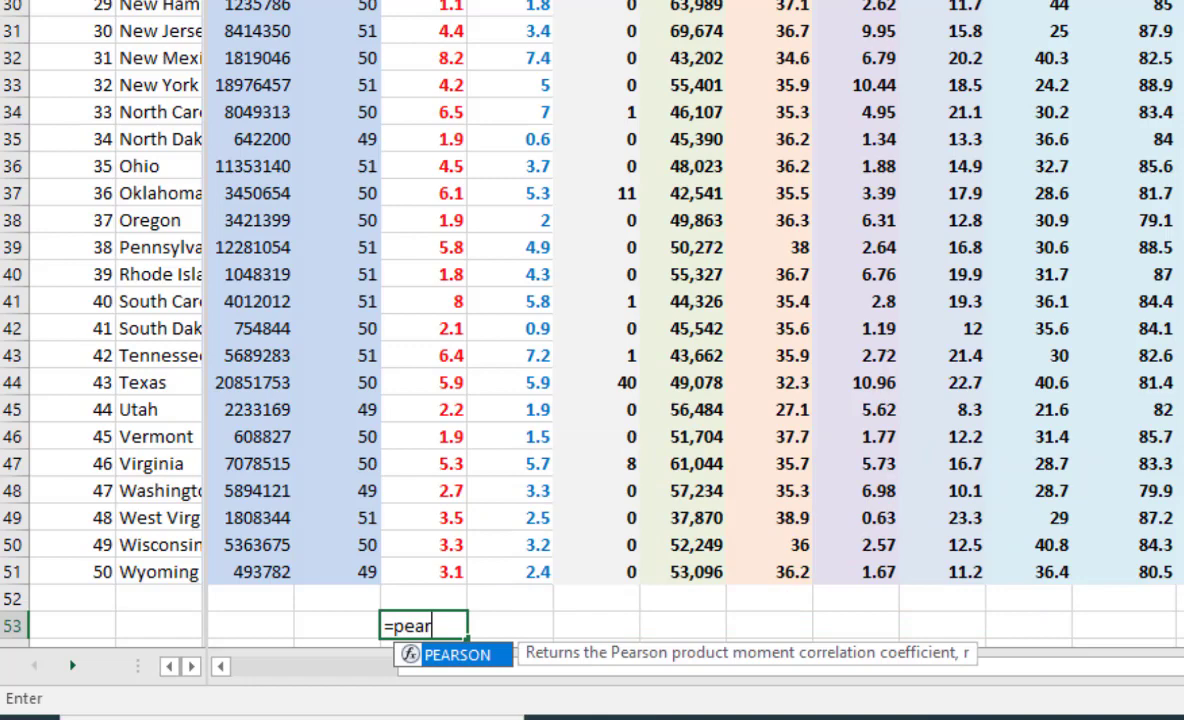
scroll(590, 350, "down", 6)
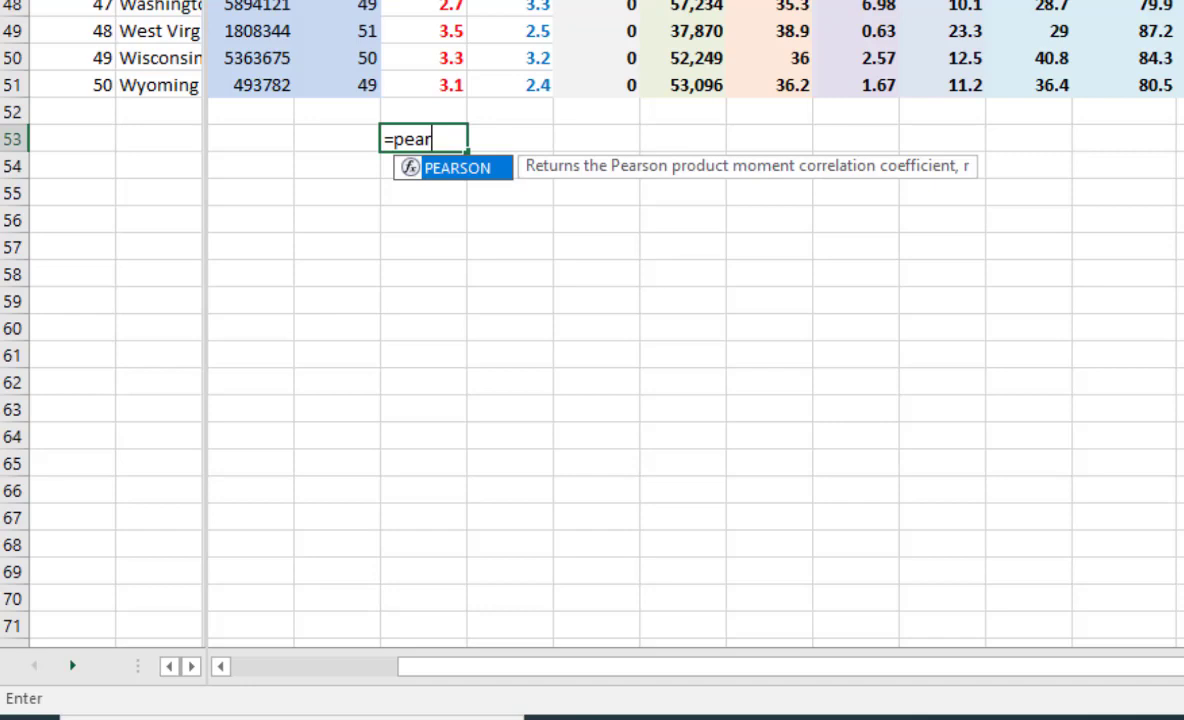
key("Tab")
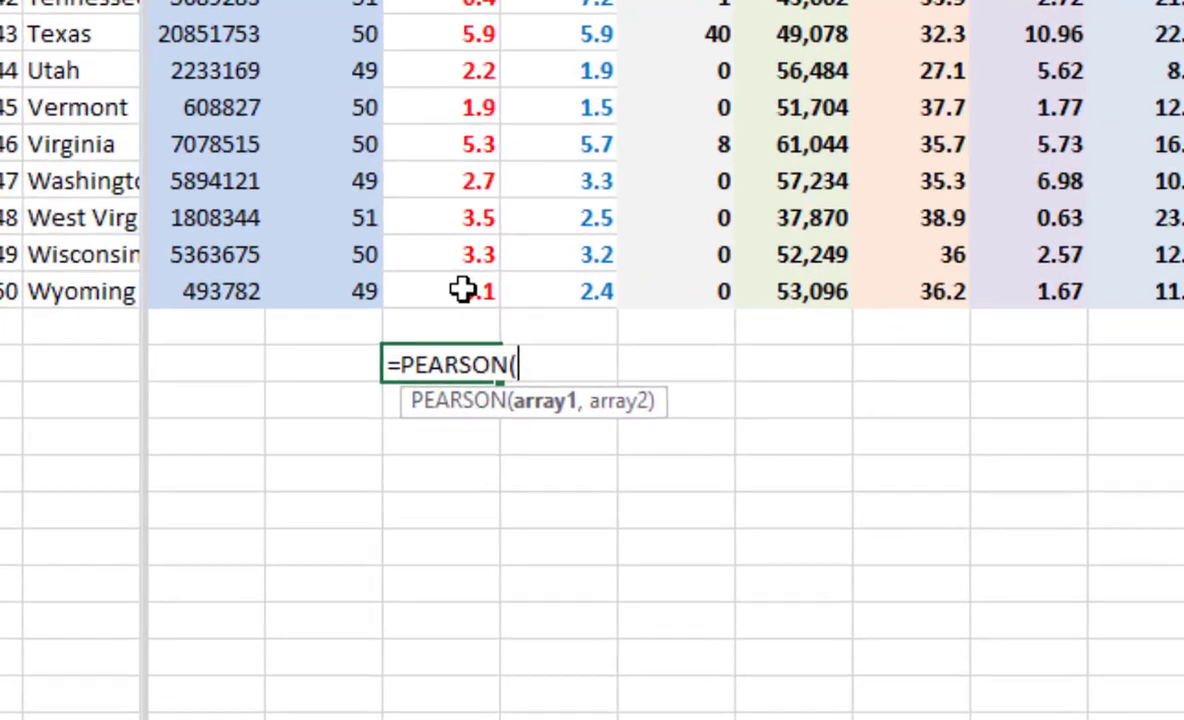
left_click(201, 429)
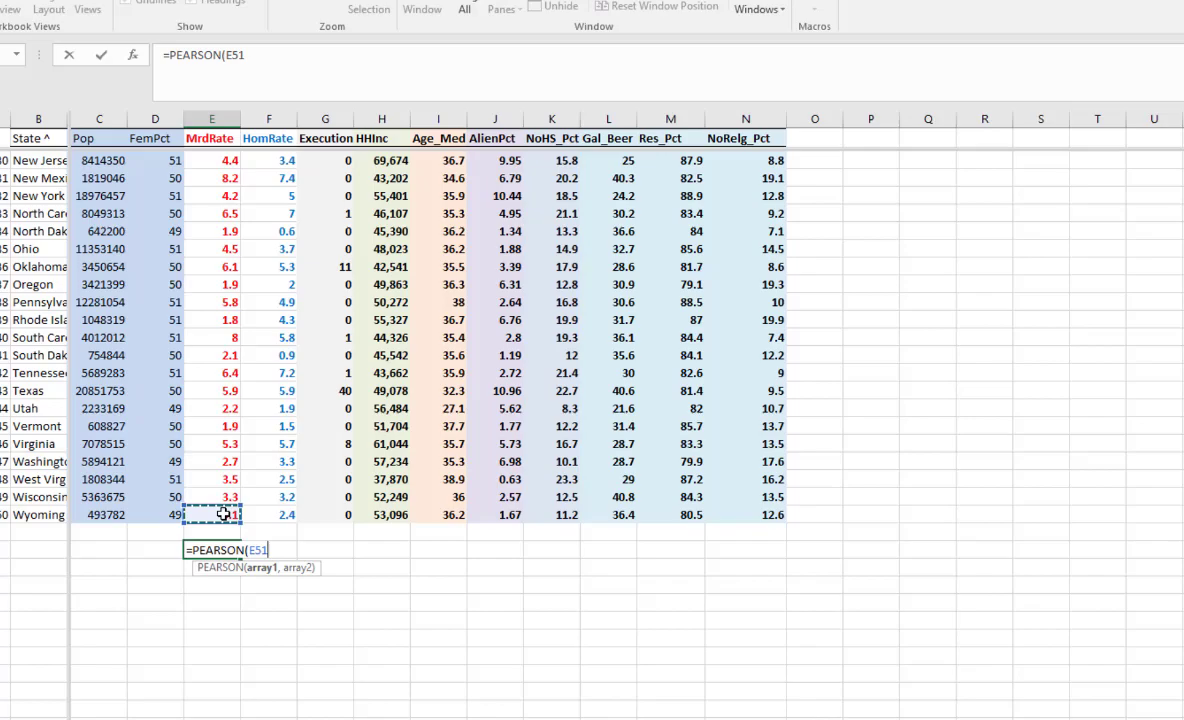
key("ctrl+shift+Up")
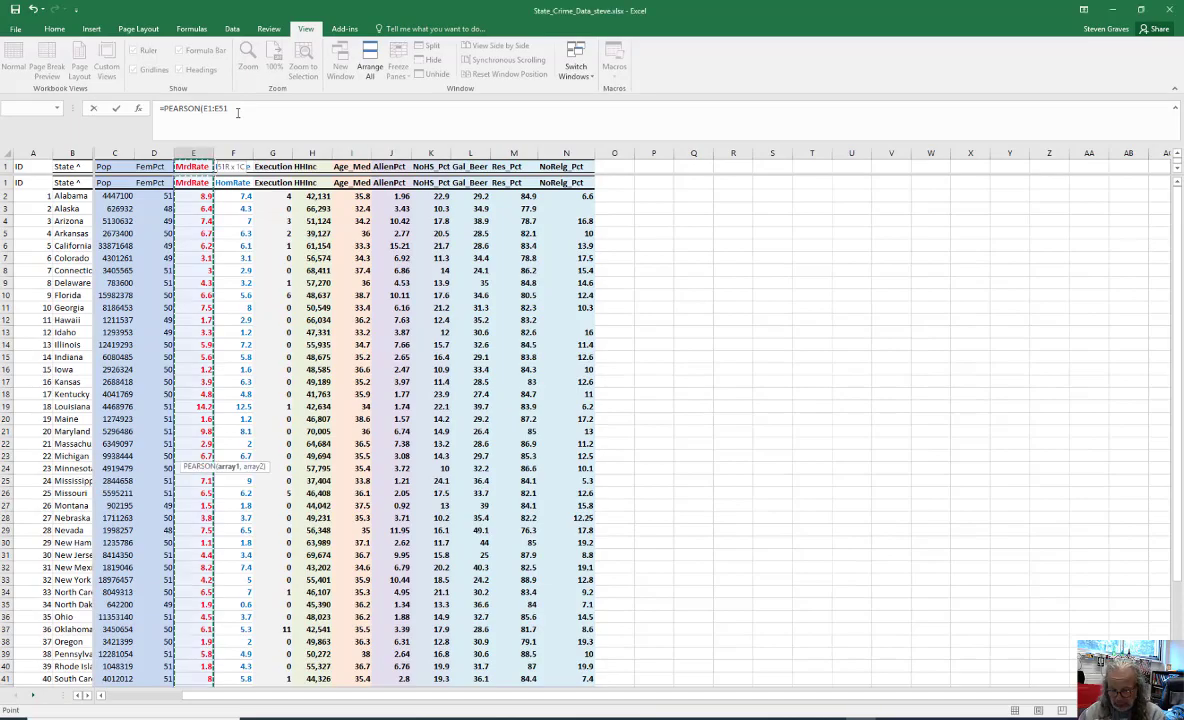
key("F4")
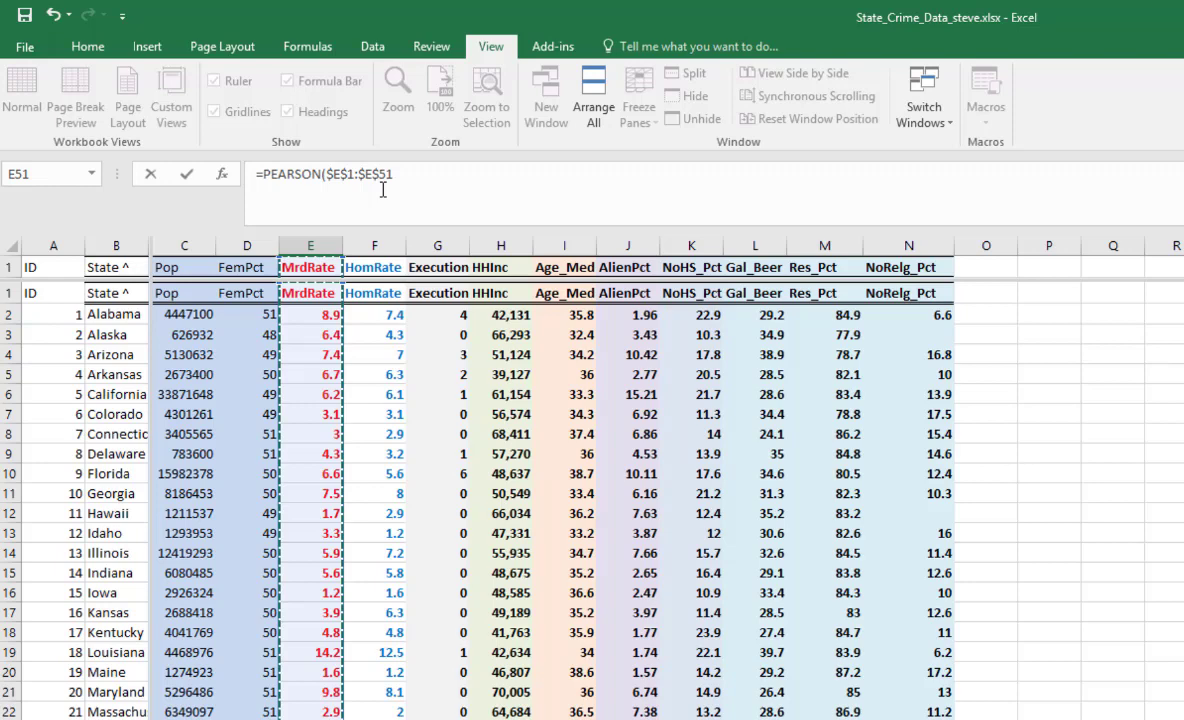
- Complete E53 as =PEARSON($E$1:$E$51,E1:E51), which returns 1
left_click(414, 176)
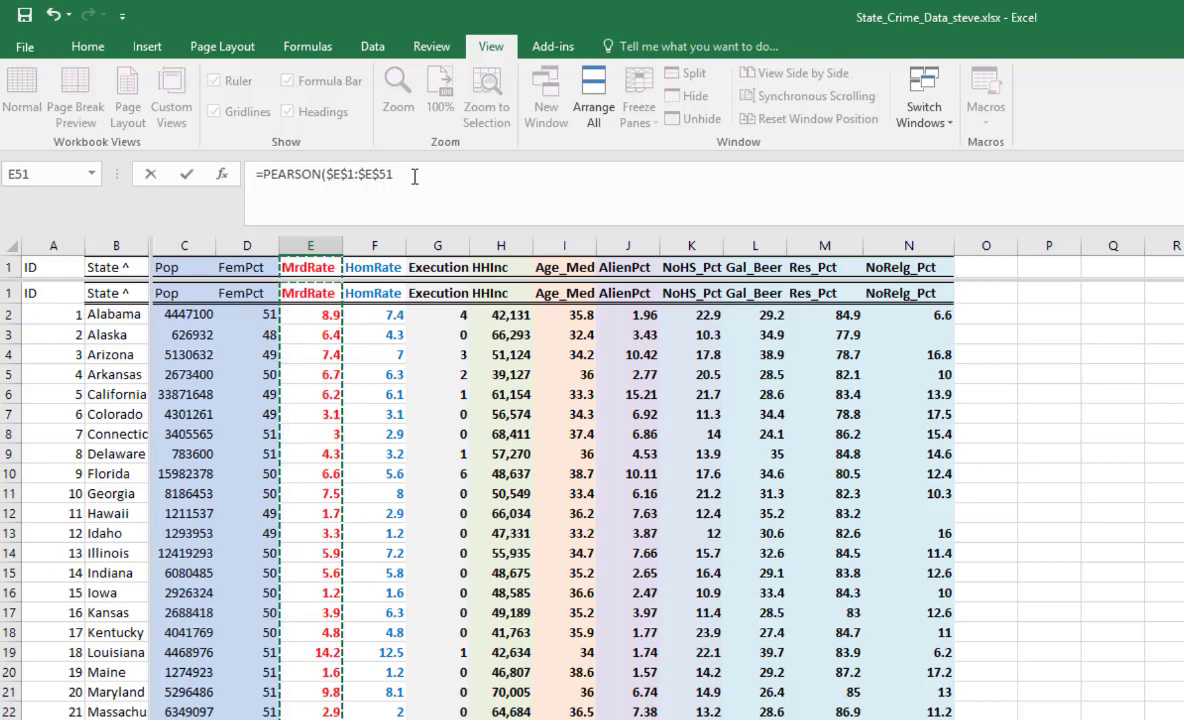
type(",")
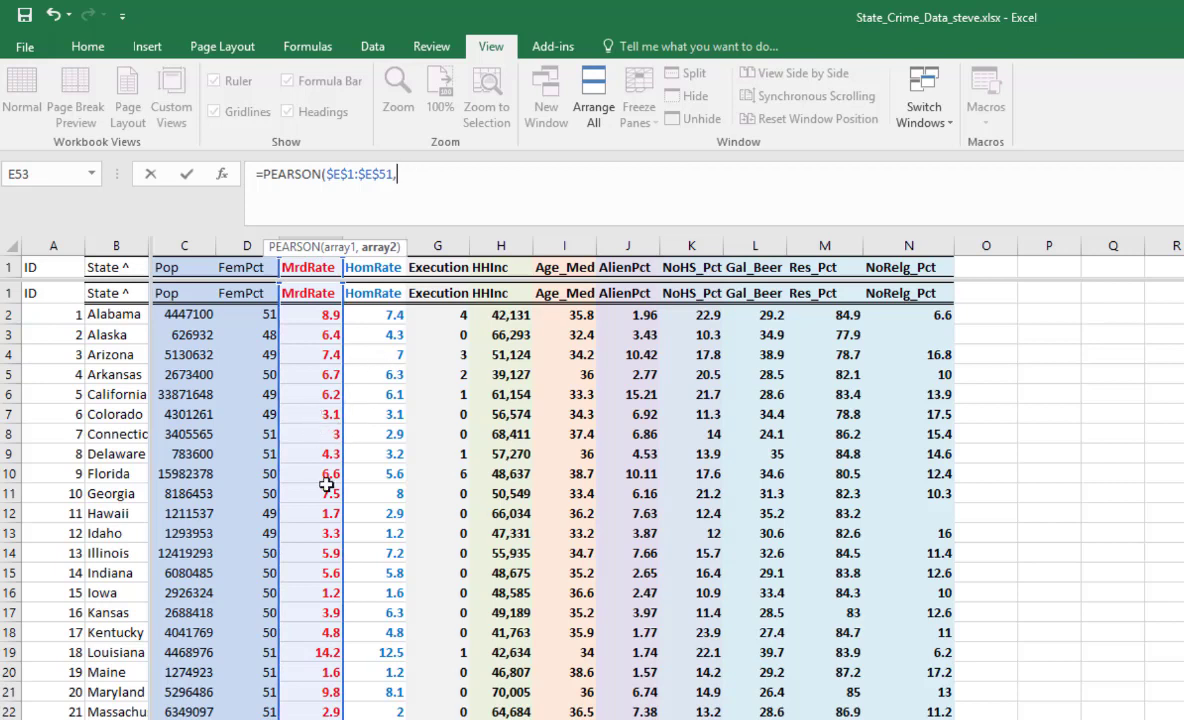
left_click(332, 517)
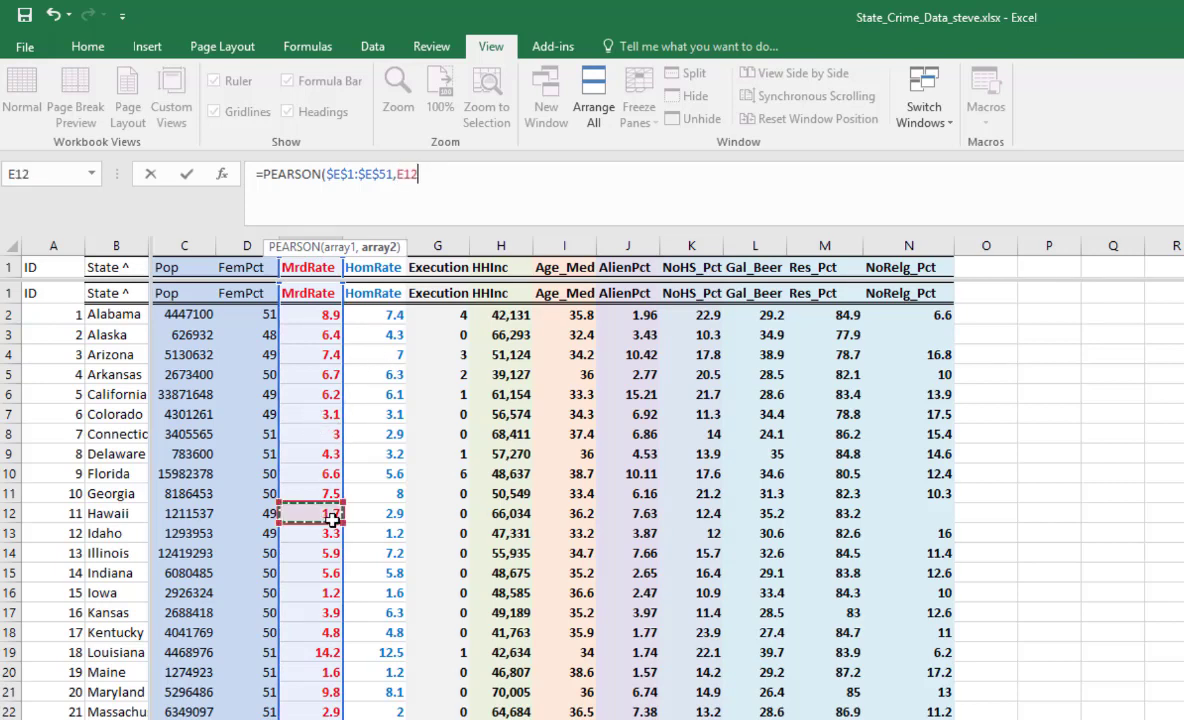
key("ctrl+Up")
key("ctrl+shift+Down")
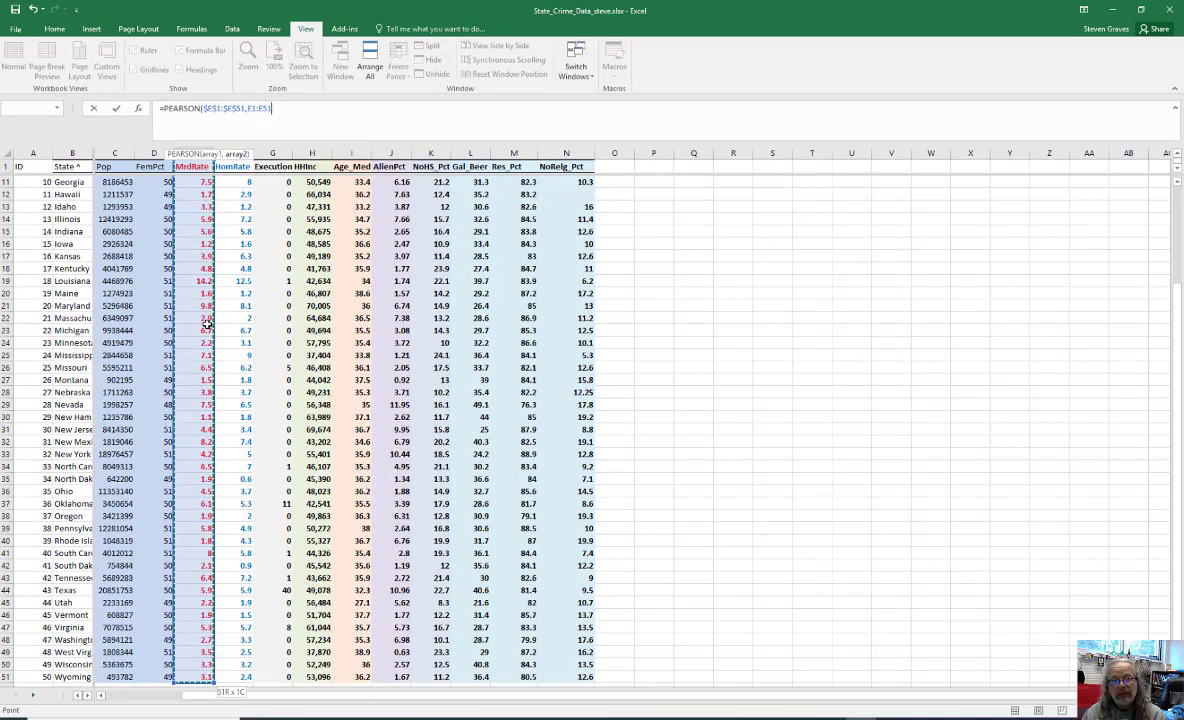
type(")")
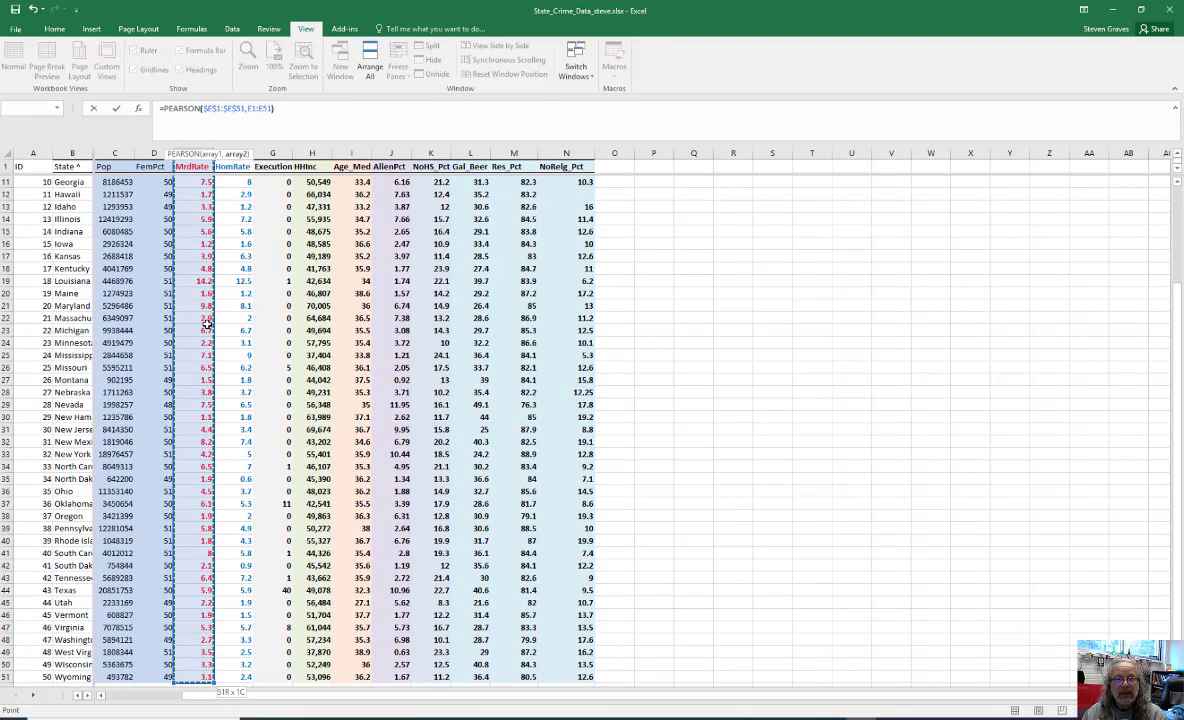
key("Return")
key("Up")
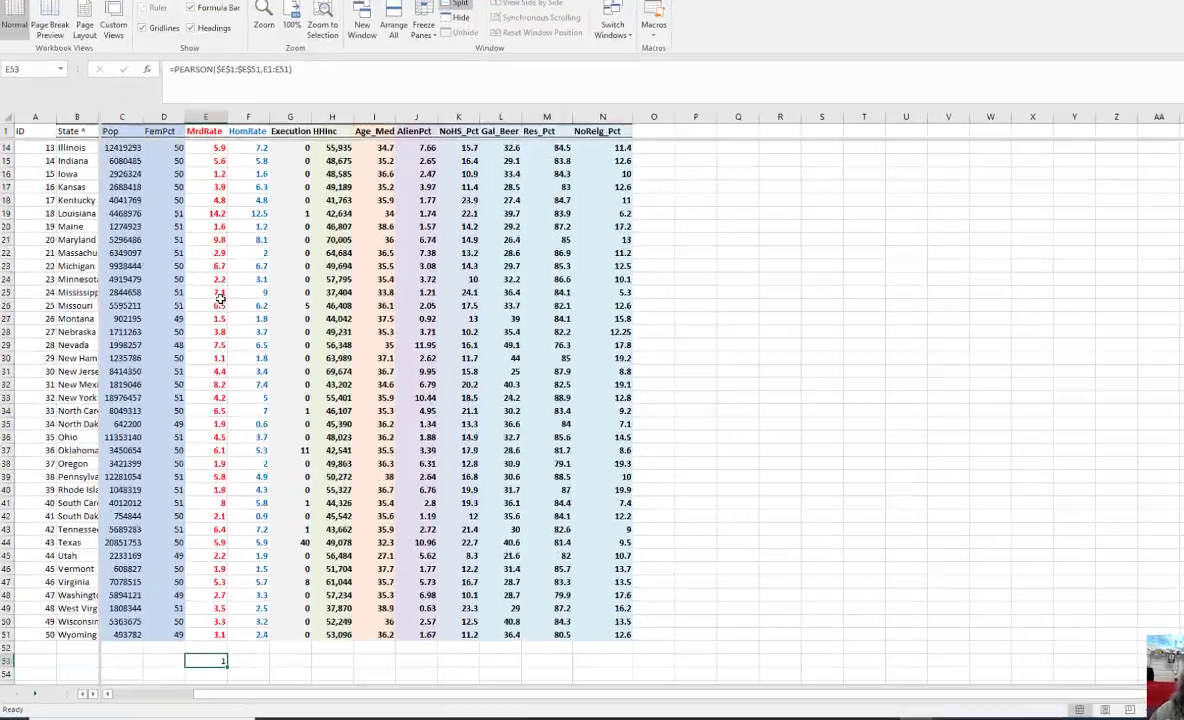
scroll(530, 40, "down", 7)
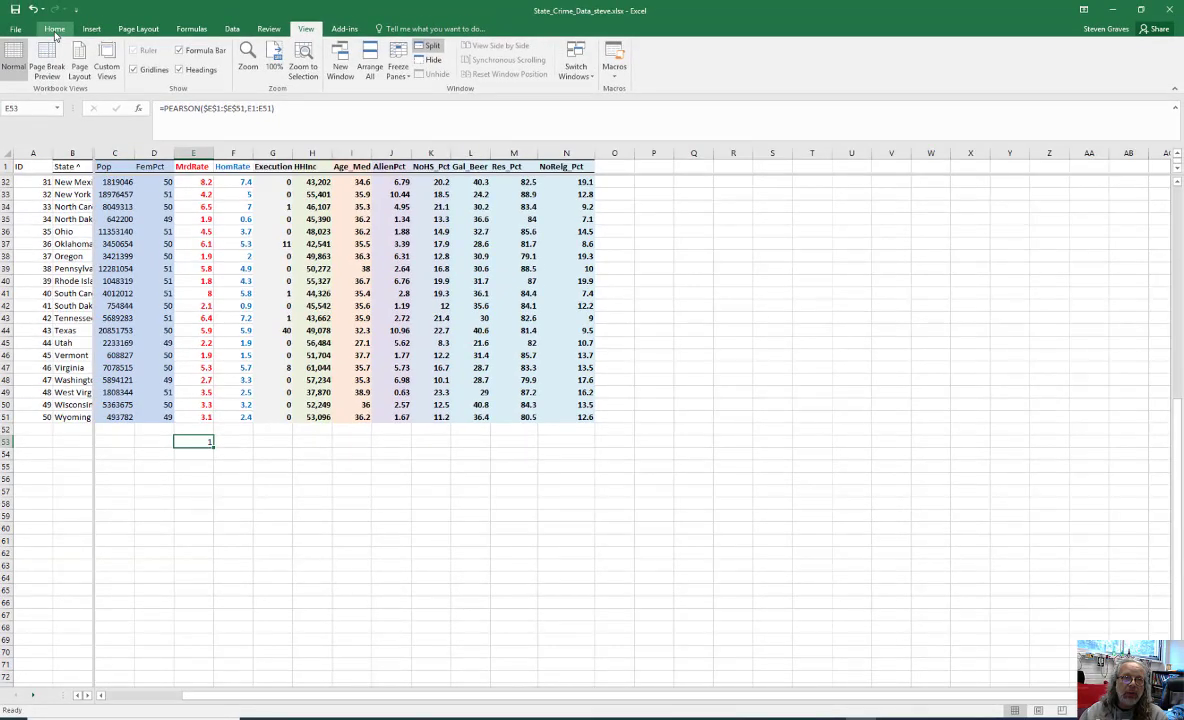
- Format E53 to three decimals (1.000) and reopen its formula to check the ranges
left_click(54, 29)
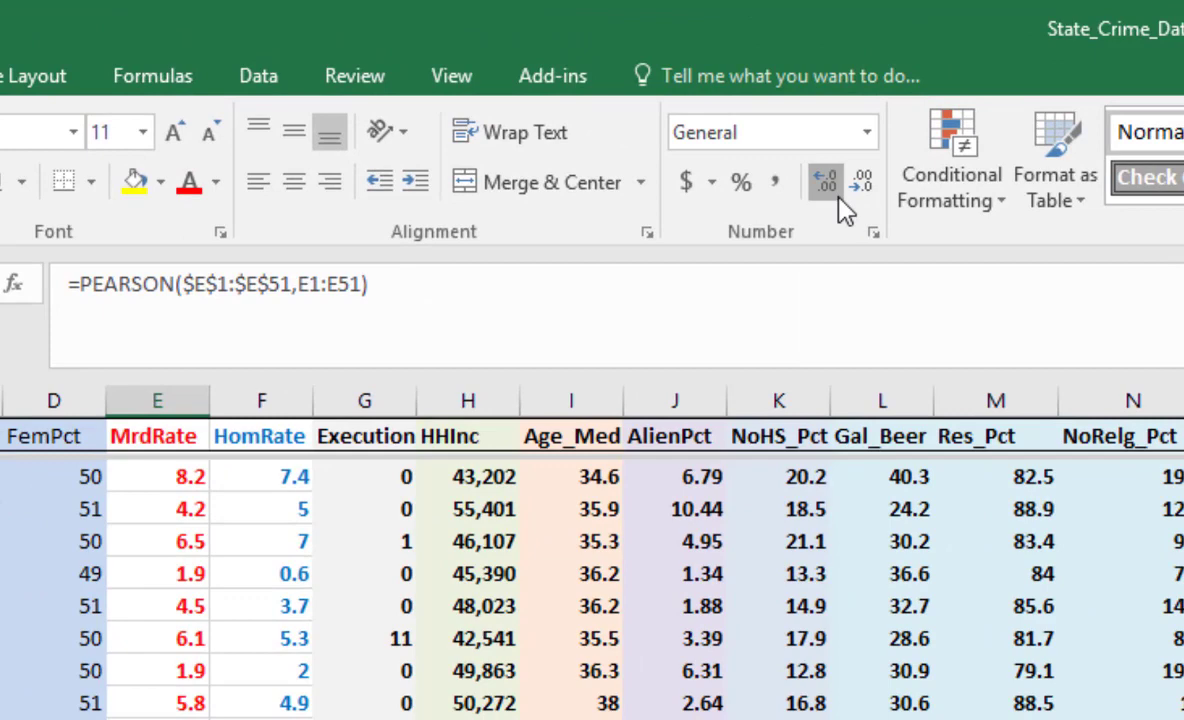
left_click(838, 198)
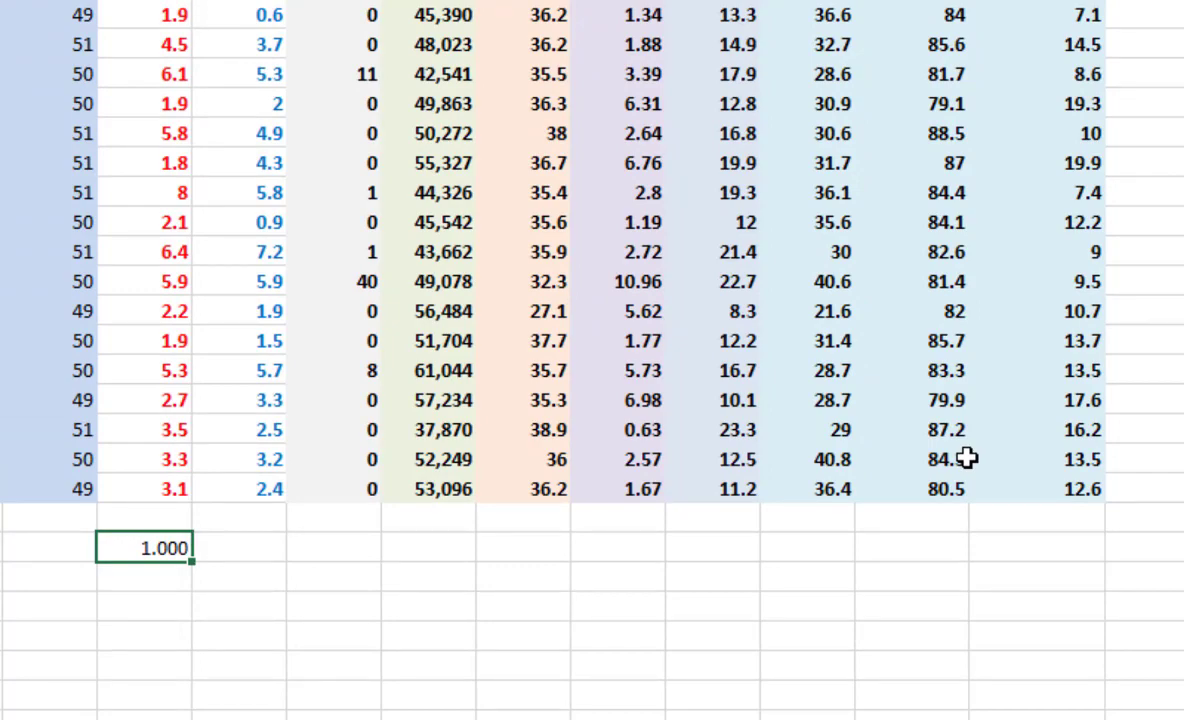
key("F2")
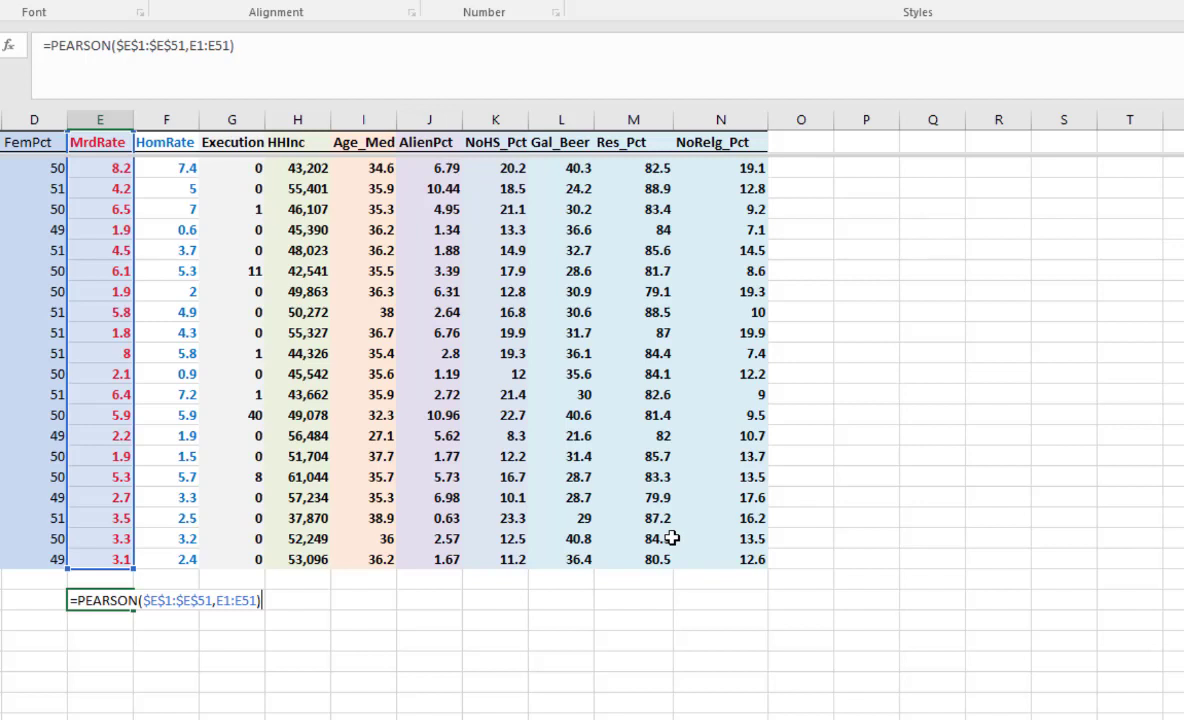
- Copy E53's PEARSON formula across row 53 through the NoRelg_Pct column (N)
key("ctrl+Return")
key("ctrl+c")
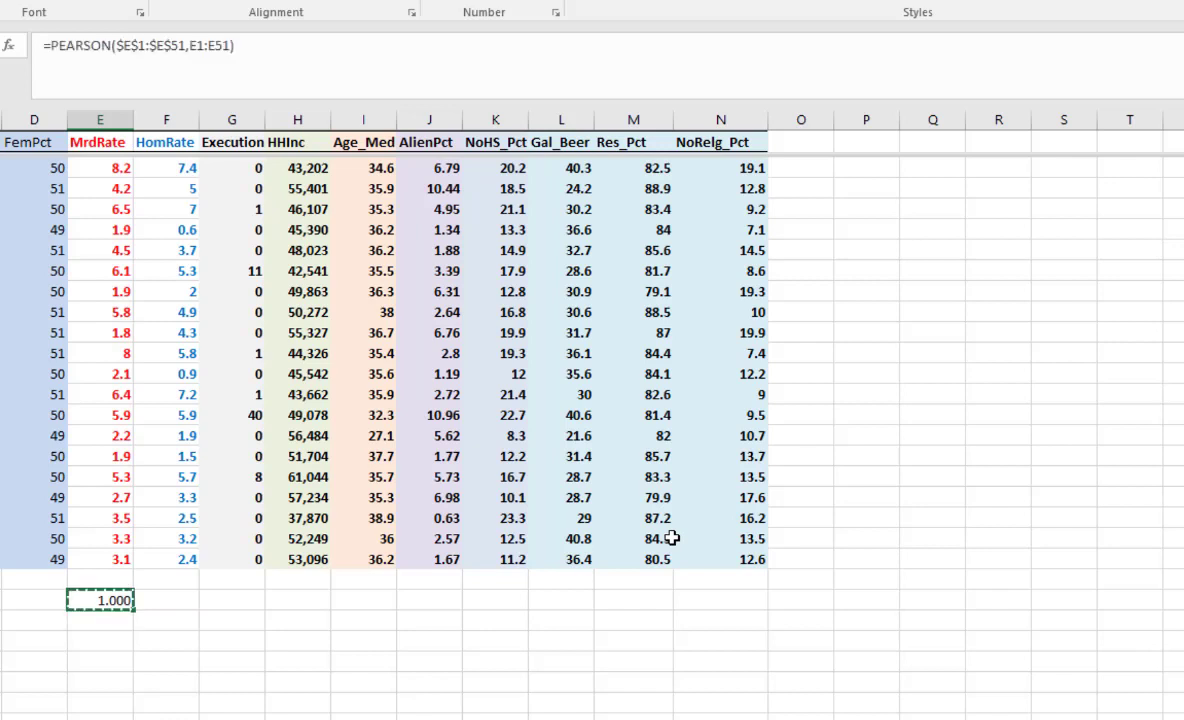
key("shift+Right")
key("shift+Right")
key("shift+Right")
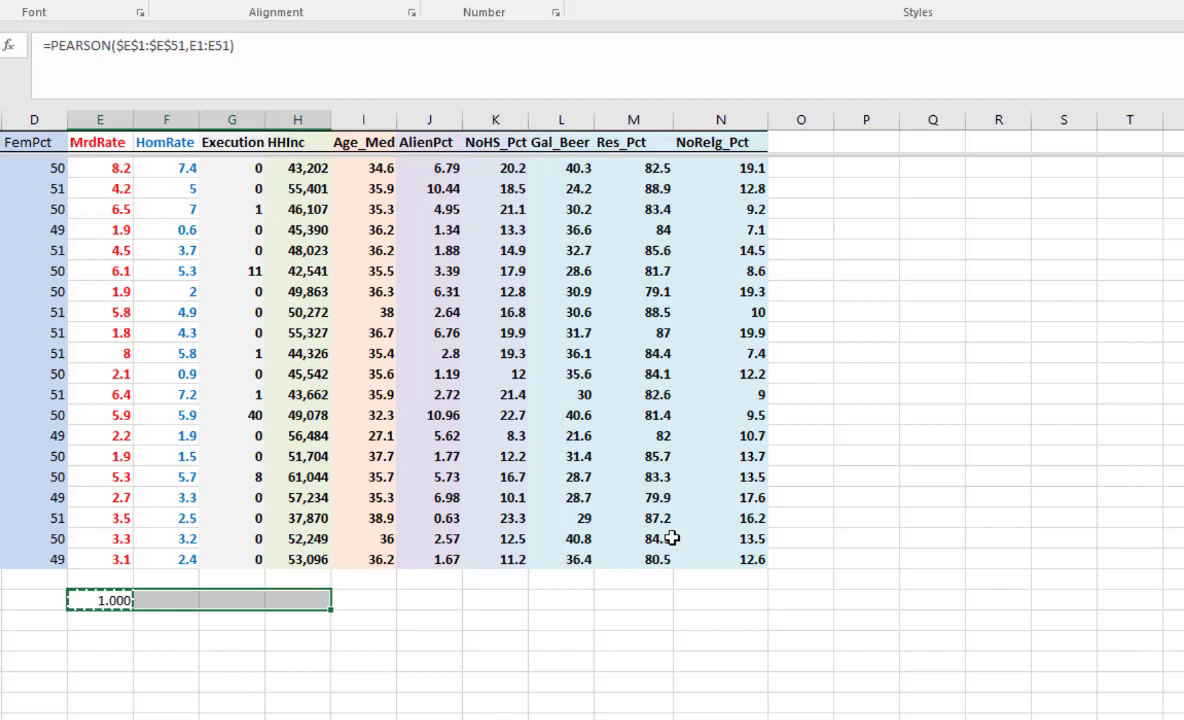
key("shift+Right")
key("shift+Right")
key("shift+Right")
key("shift+Right")
key("shift+Right")
key("shift+Right")
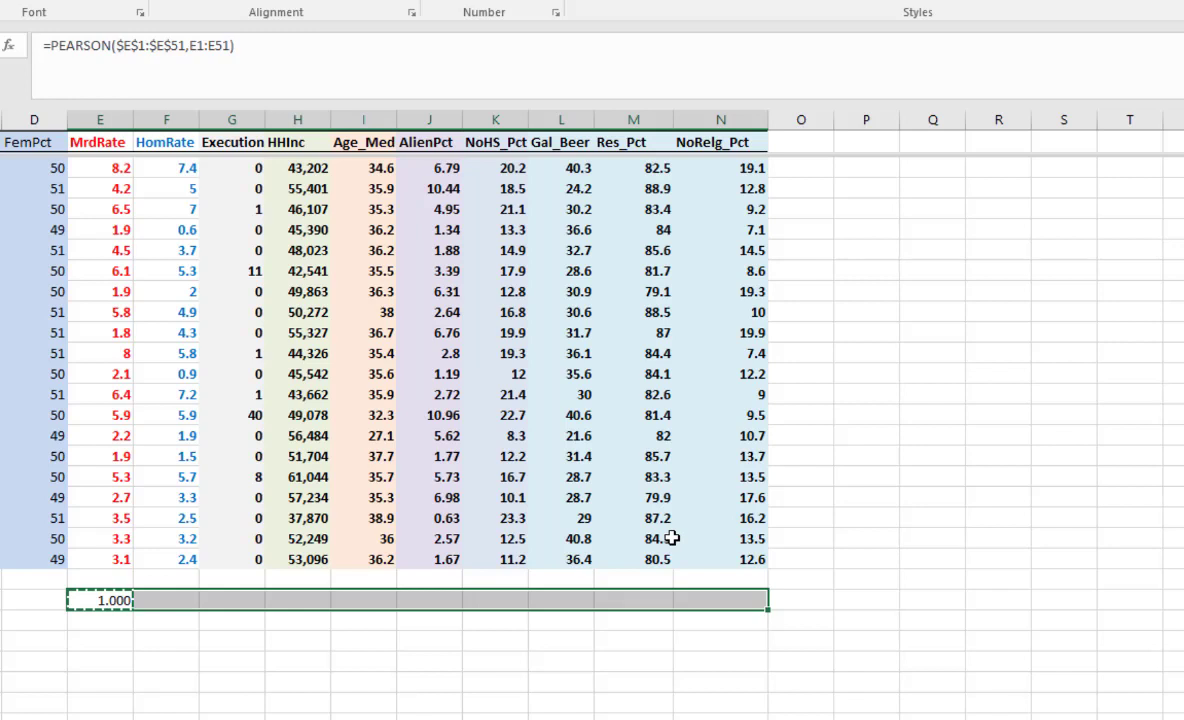
key("Return")
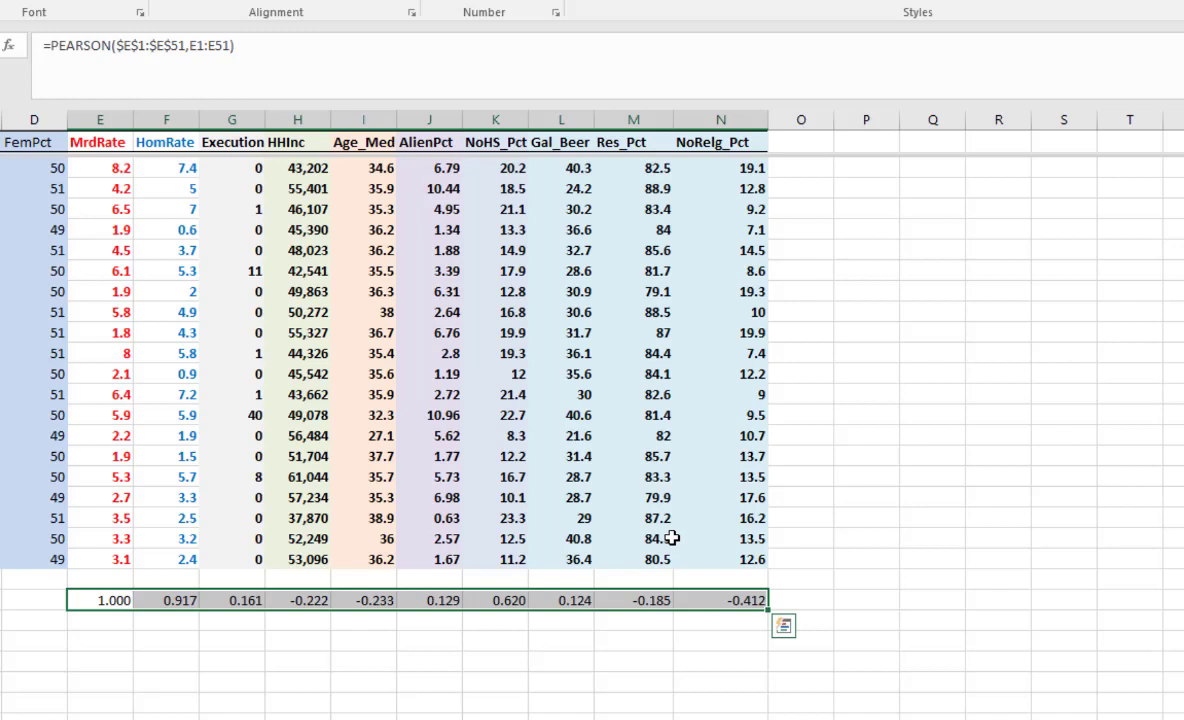
- Return to the MrdRate correlation cell and inspect the HomRate PEARSON formula's ranges
key("Left")
key("Right")
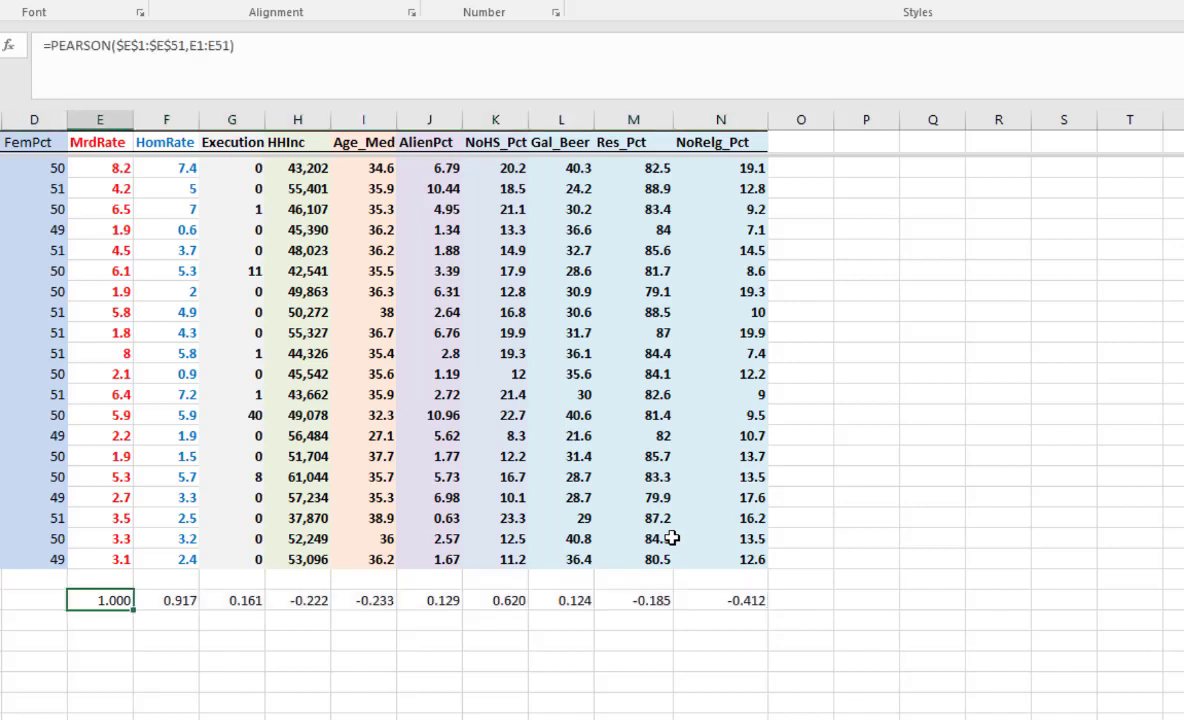
key("Right")
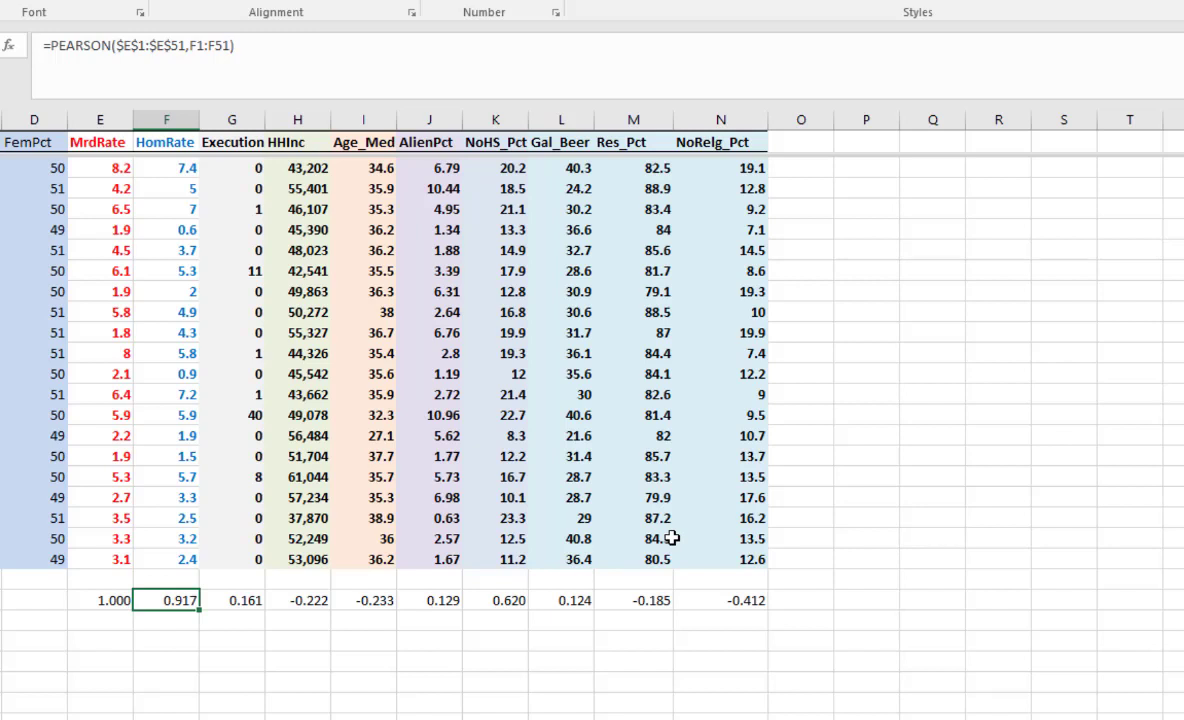
key("F2")
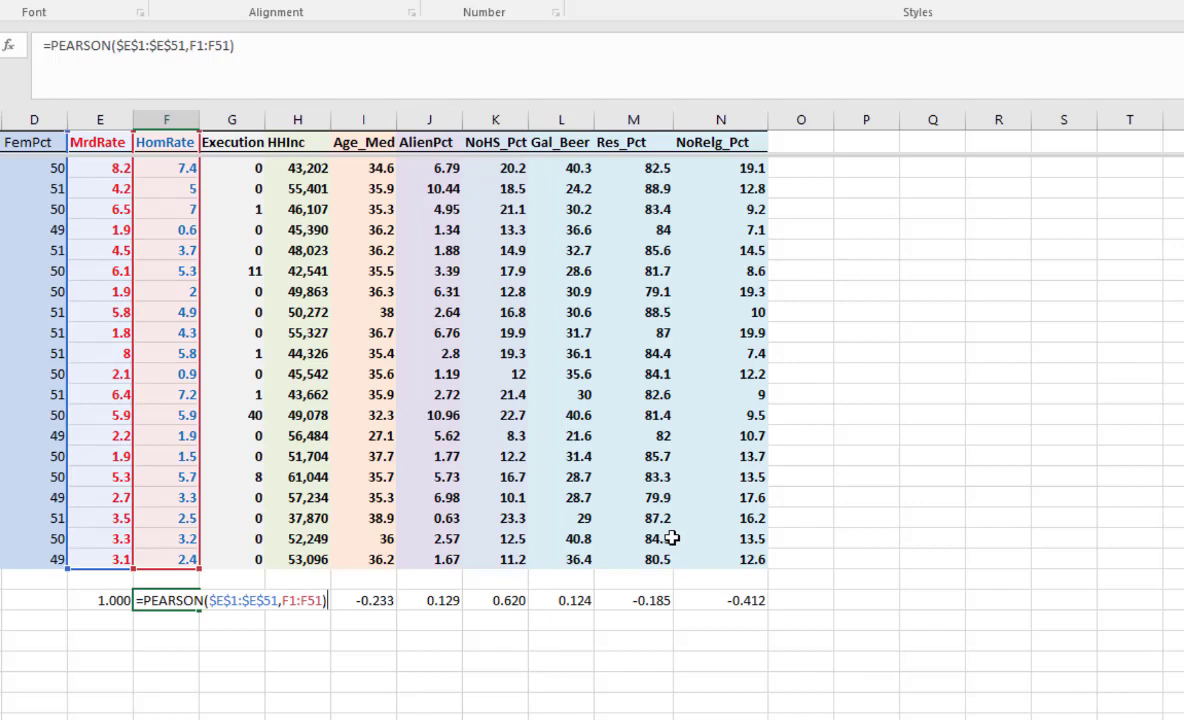
key("Escape")
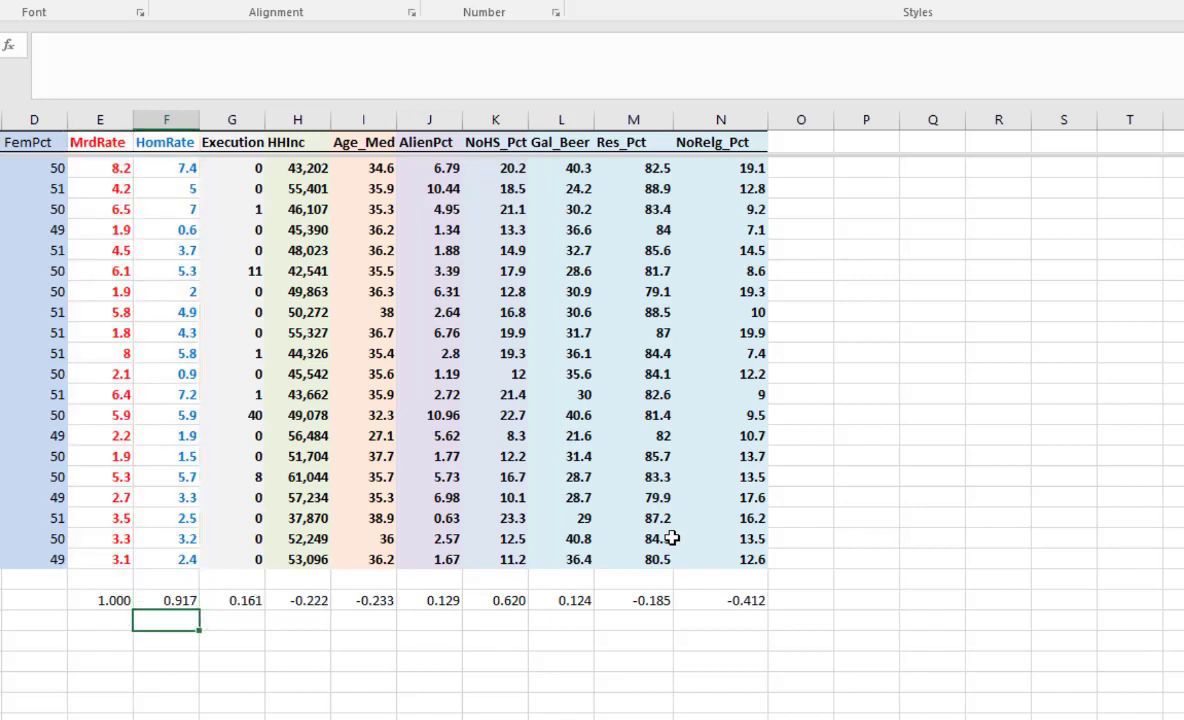
- Check the HHInc, AlienPct and Gal_Beer PEARSON formulas, then step back to column F
key("Right")
key("Right")
key("F2")
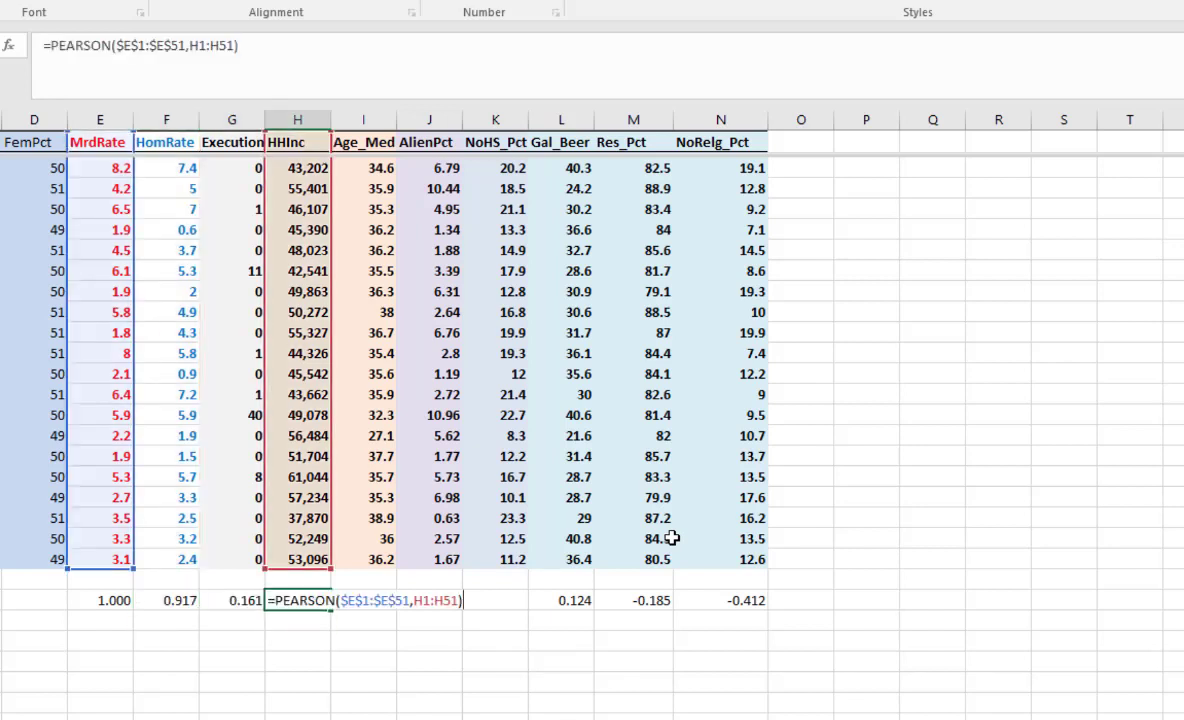
key("Escape")
key("Right")
key("Right")
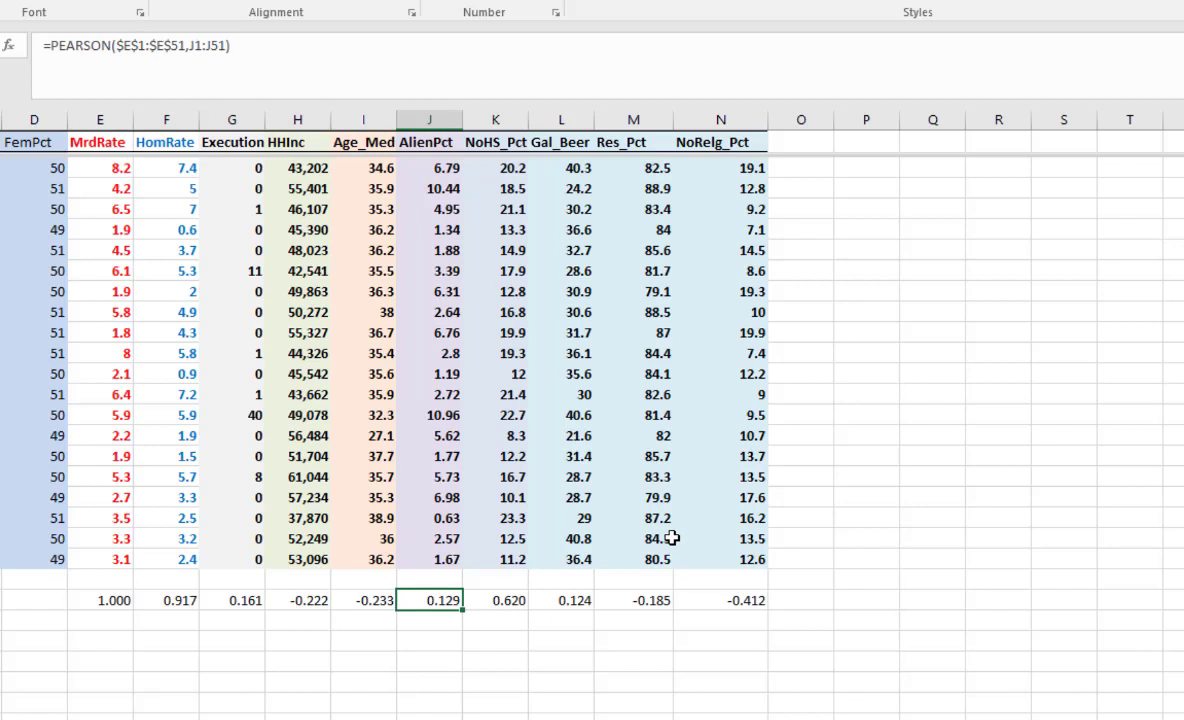
key("F2")
key("Escape")
key("Right")
key("Right")
key("F2")
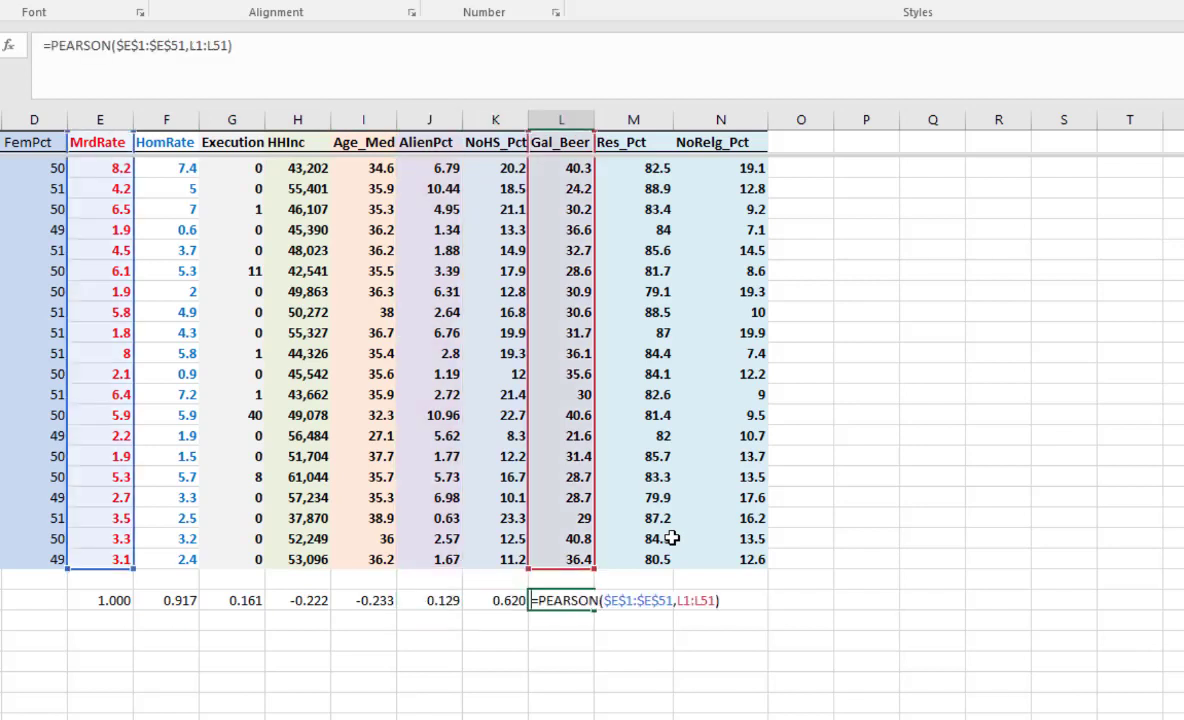
key("Escape")
key("Left")
key("Left")
key("Left")
key("Left")
key("Left")
key("Left")
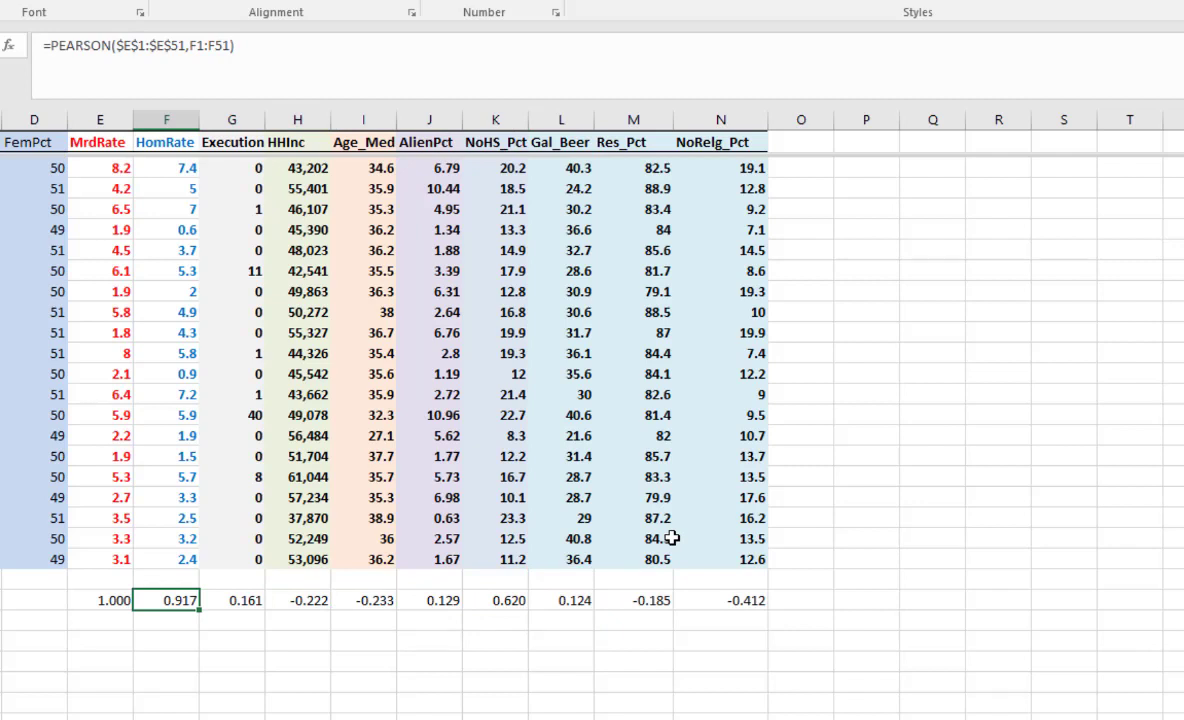
key("shift+Down")
key("shift+Up")
key("Right")
key("Right")
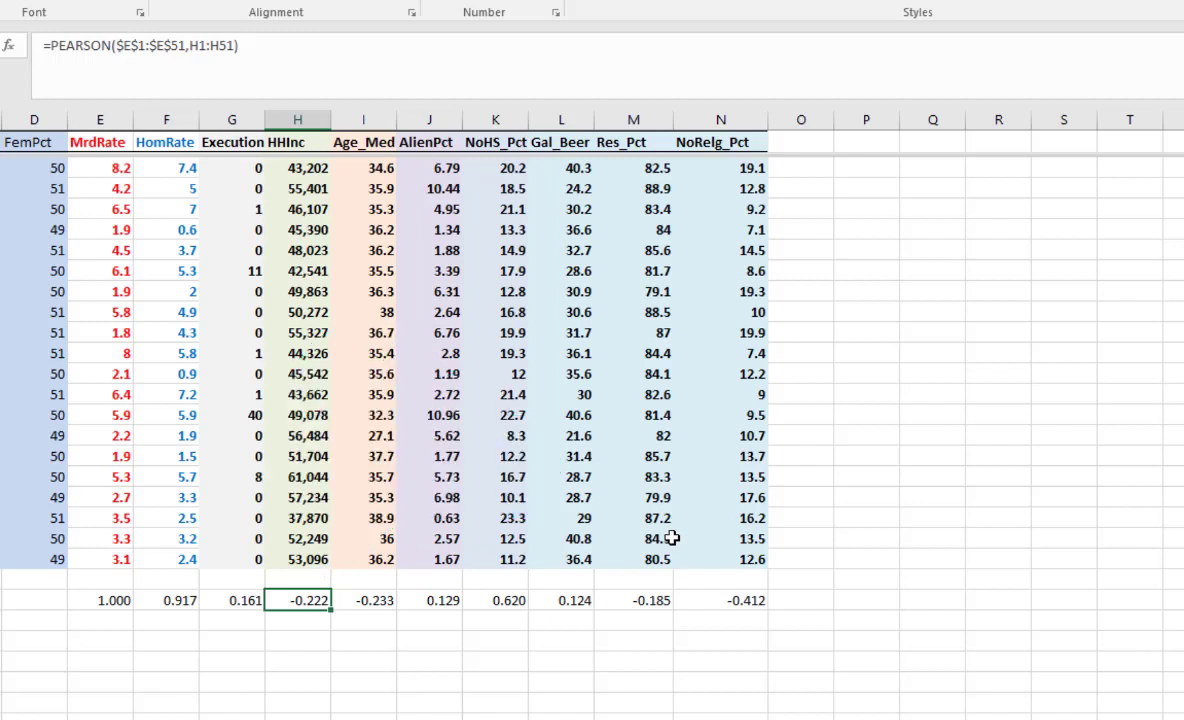
key("Right")
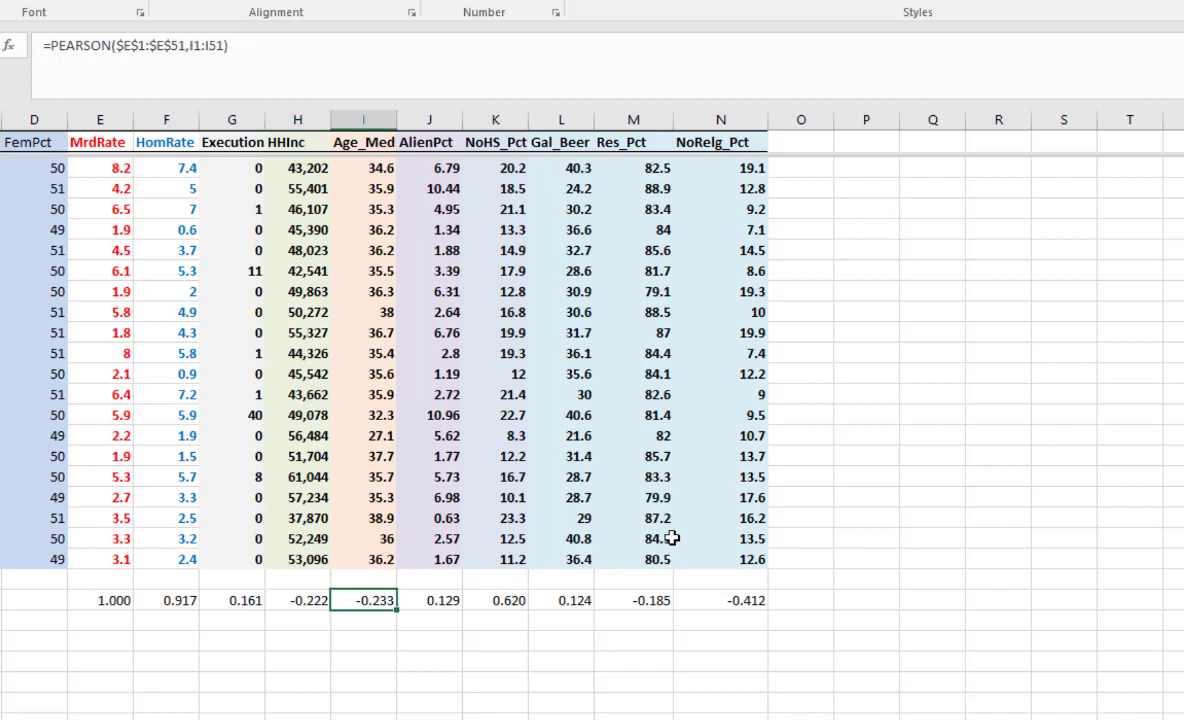
key("Right")
key("Right")
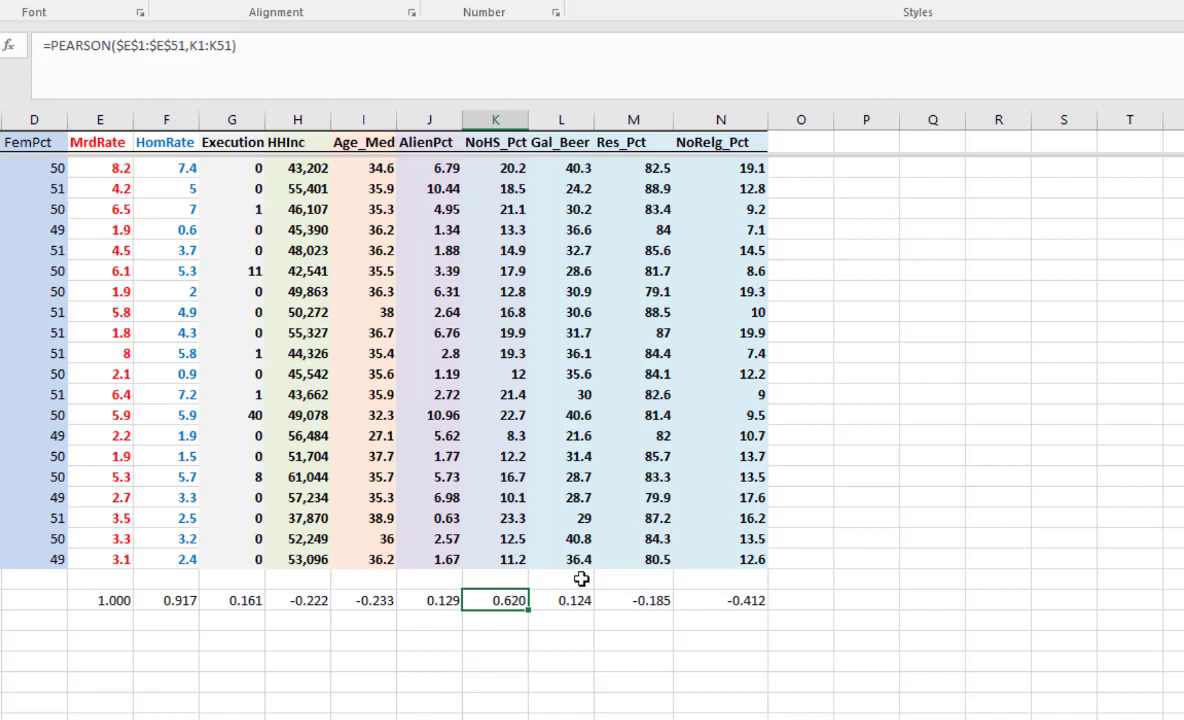
left_click(492, 560)
left_click(512, 616)
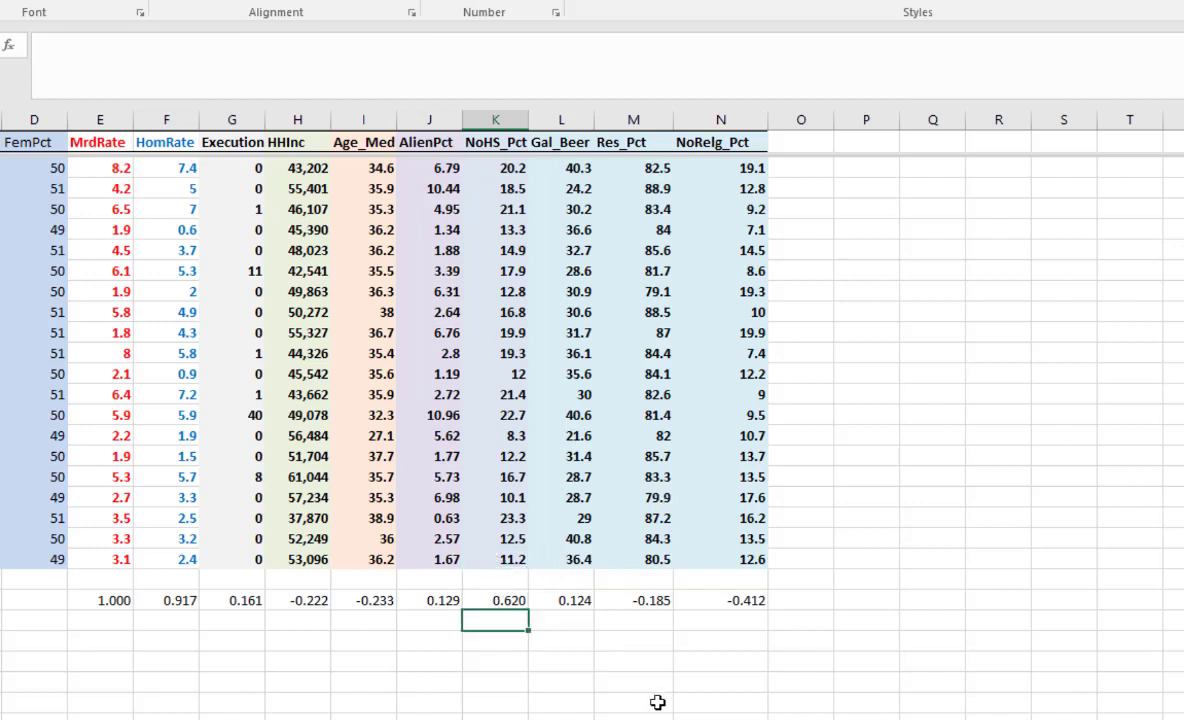
left_click(486, 600)
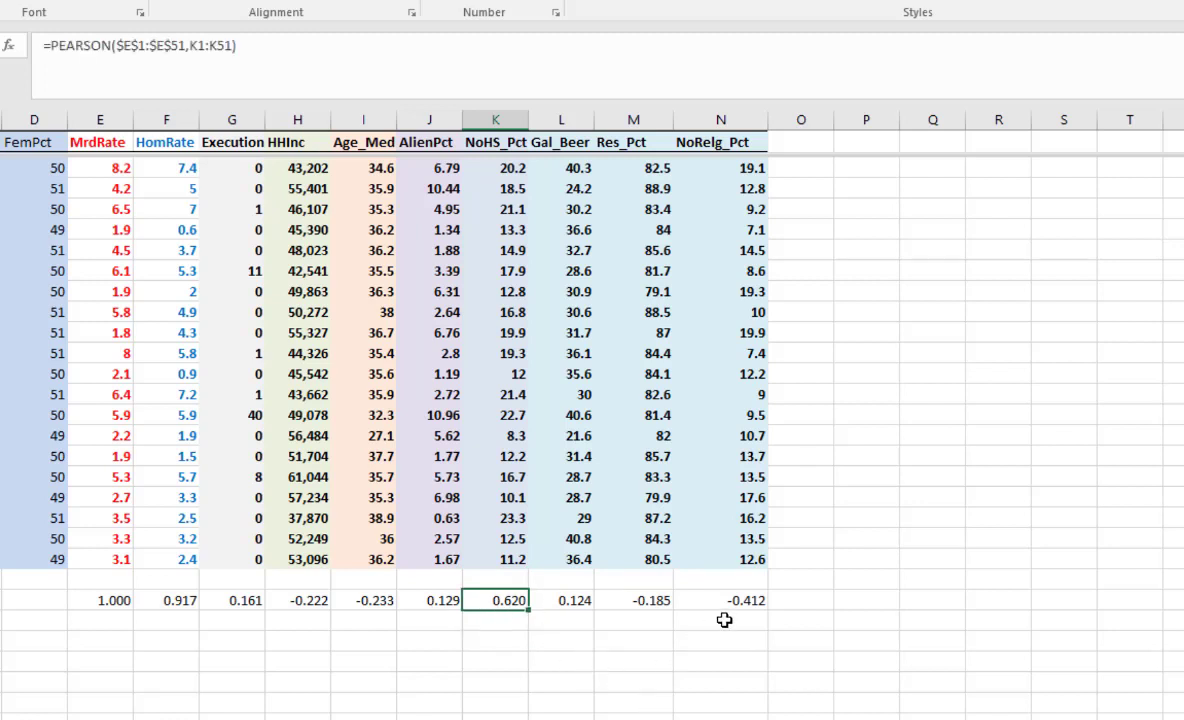
left_click(750, 600)
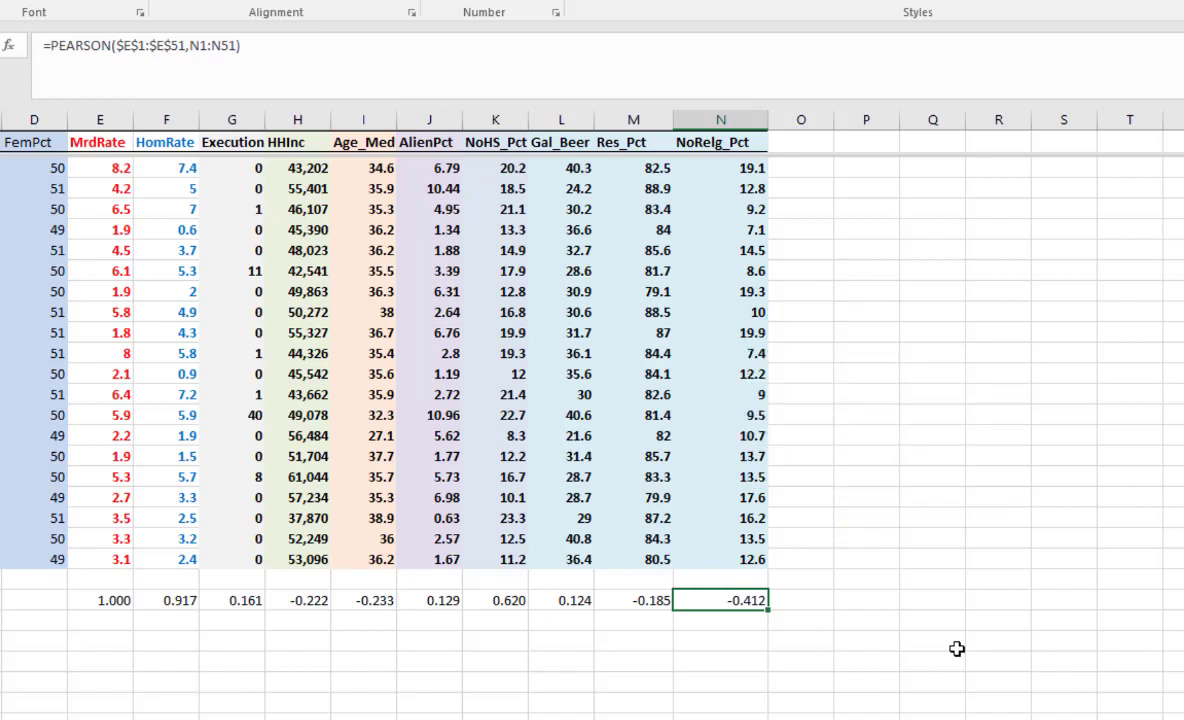
key("Left")
key("Left")
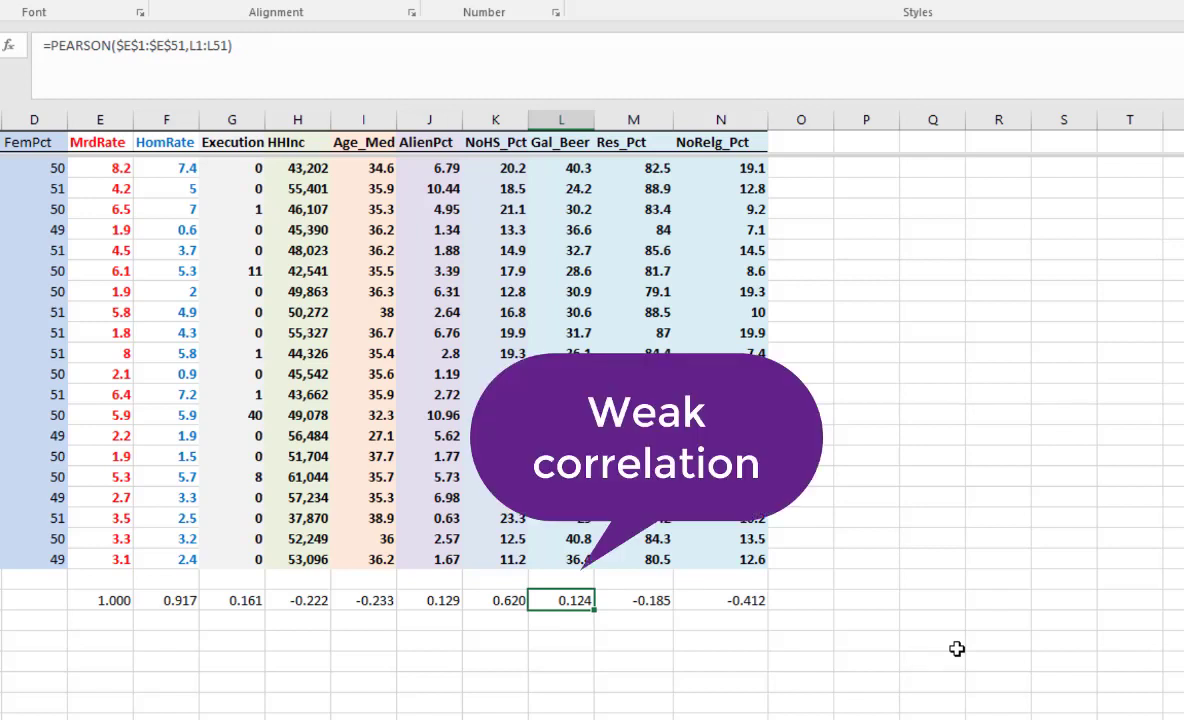
key("Right")
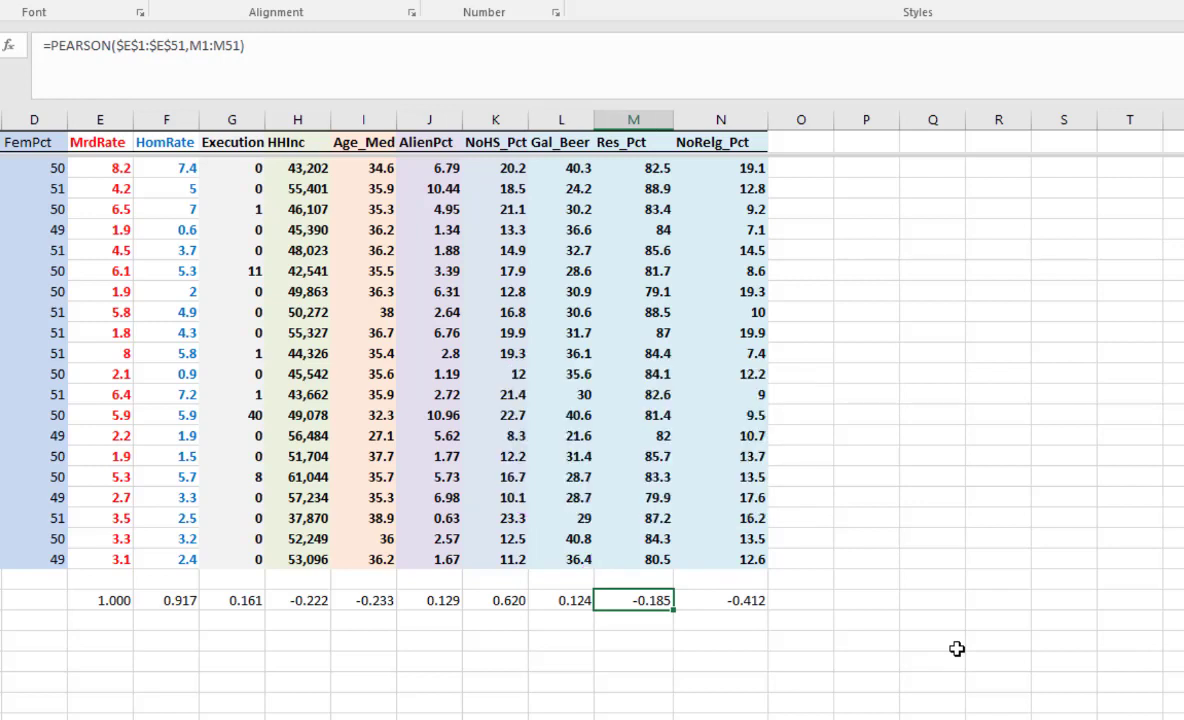
key("Left")
key("Left")
key("Left")
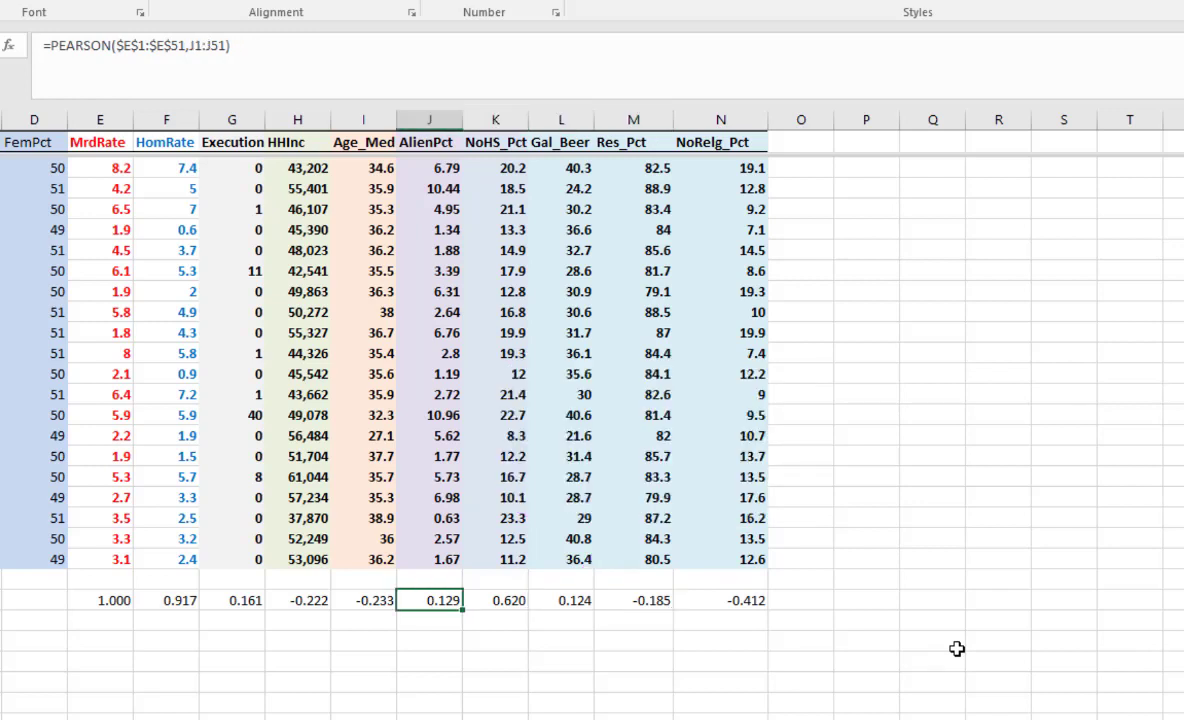
key("Left")
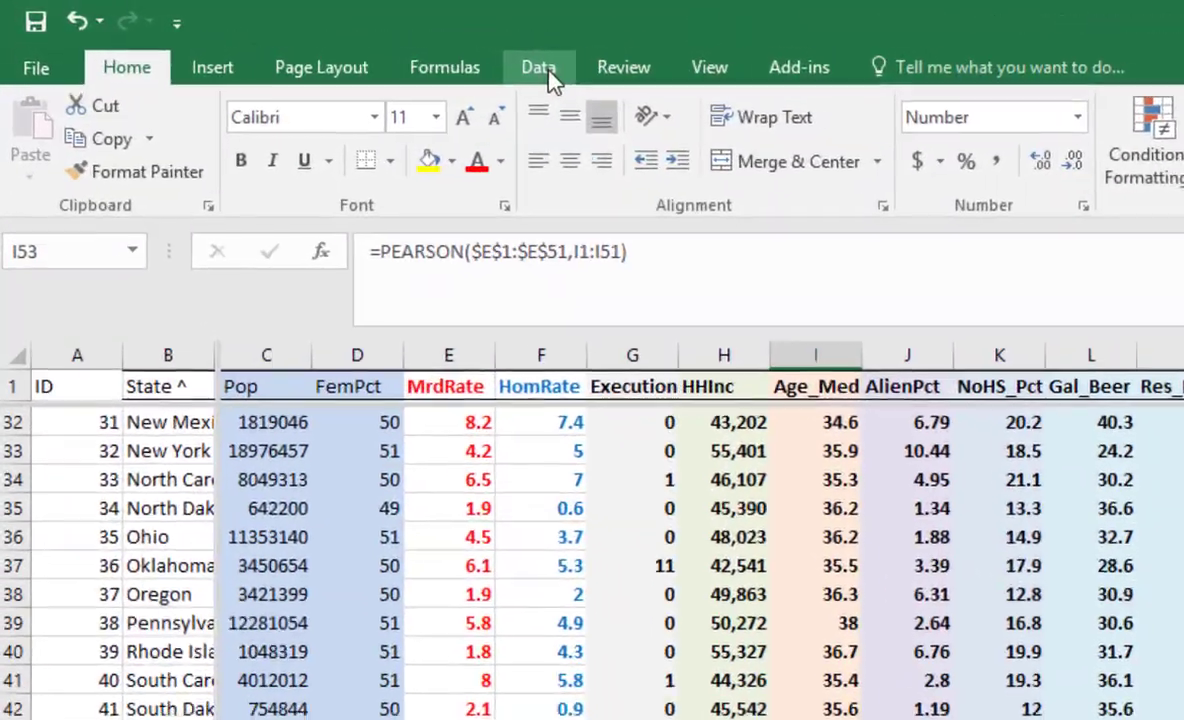
- Choose Correlation from the Data tab's Data Analysis tools
left_click(548, 74)
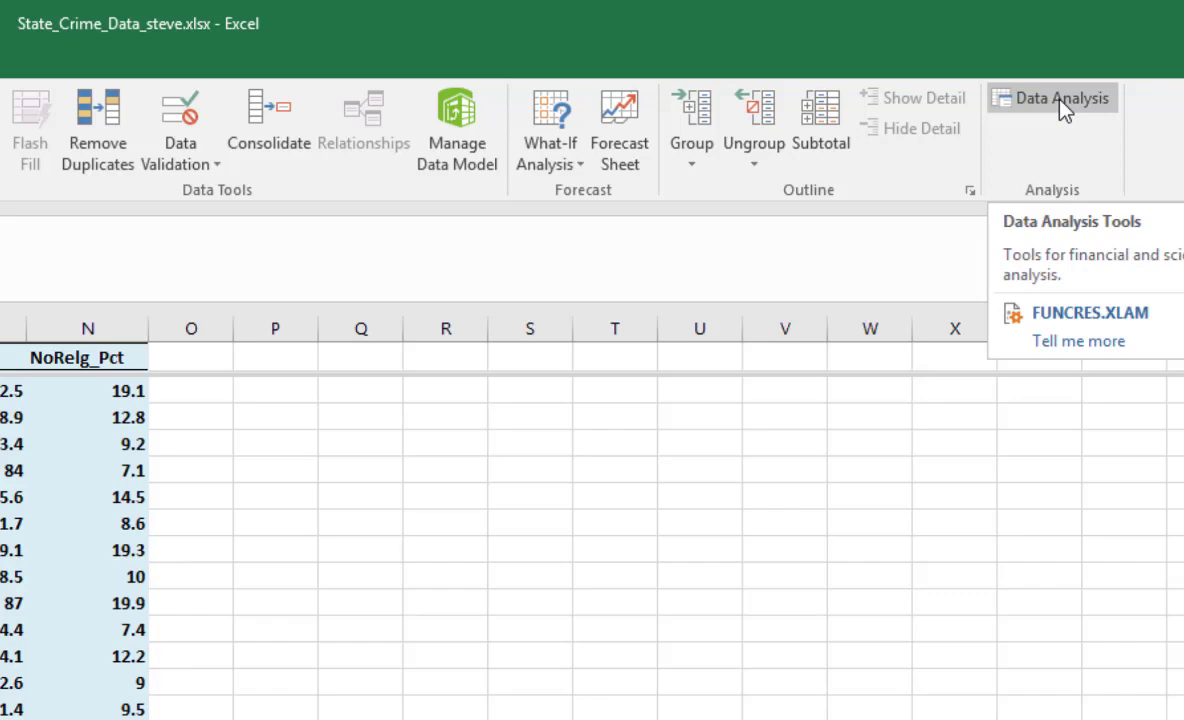
left_click(1060, 100)
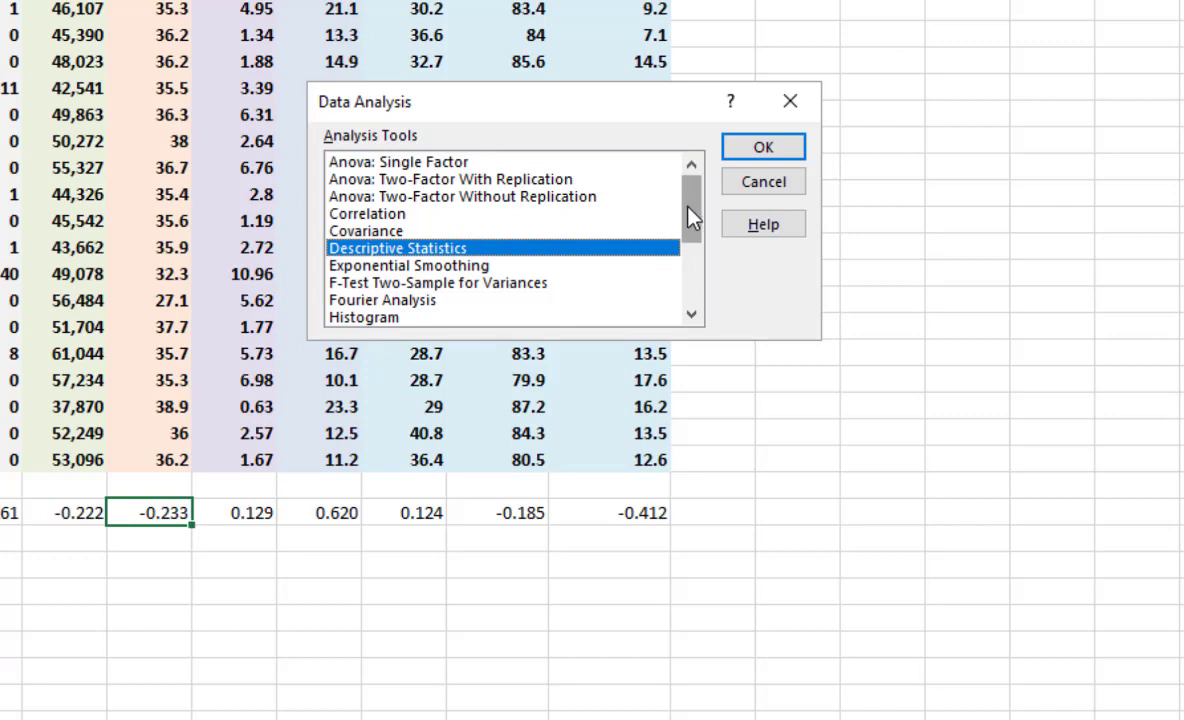
left_click(398, 214)
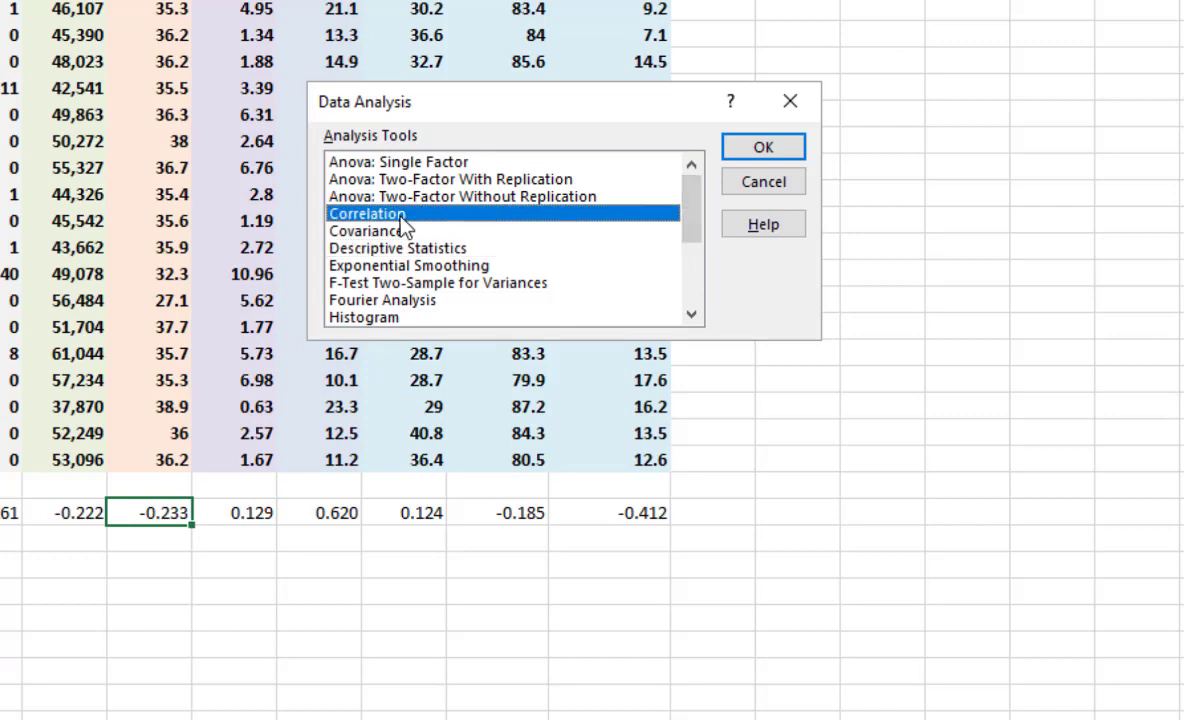
left_click(745, 152)
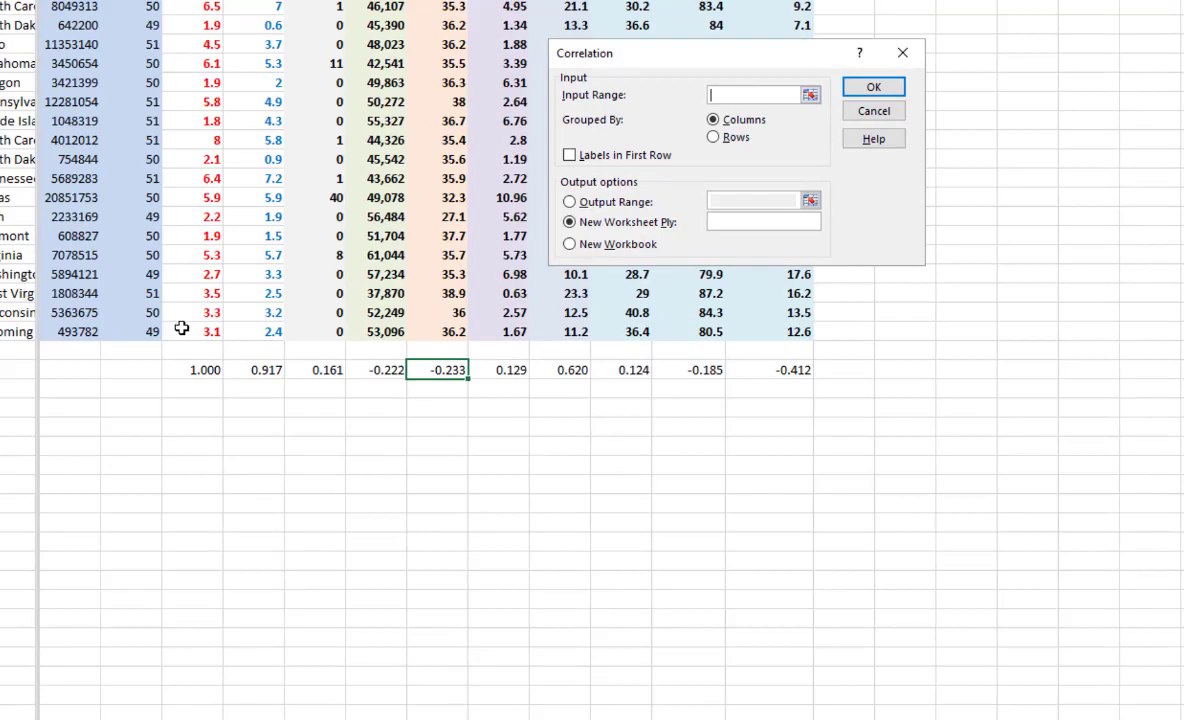
- Run Correlation on $E$1:$N$51 with Labels in First Row, output to a new worksheet
left_click(200, 330)
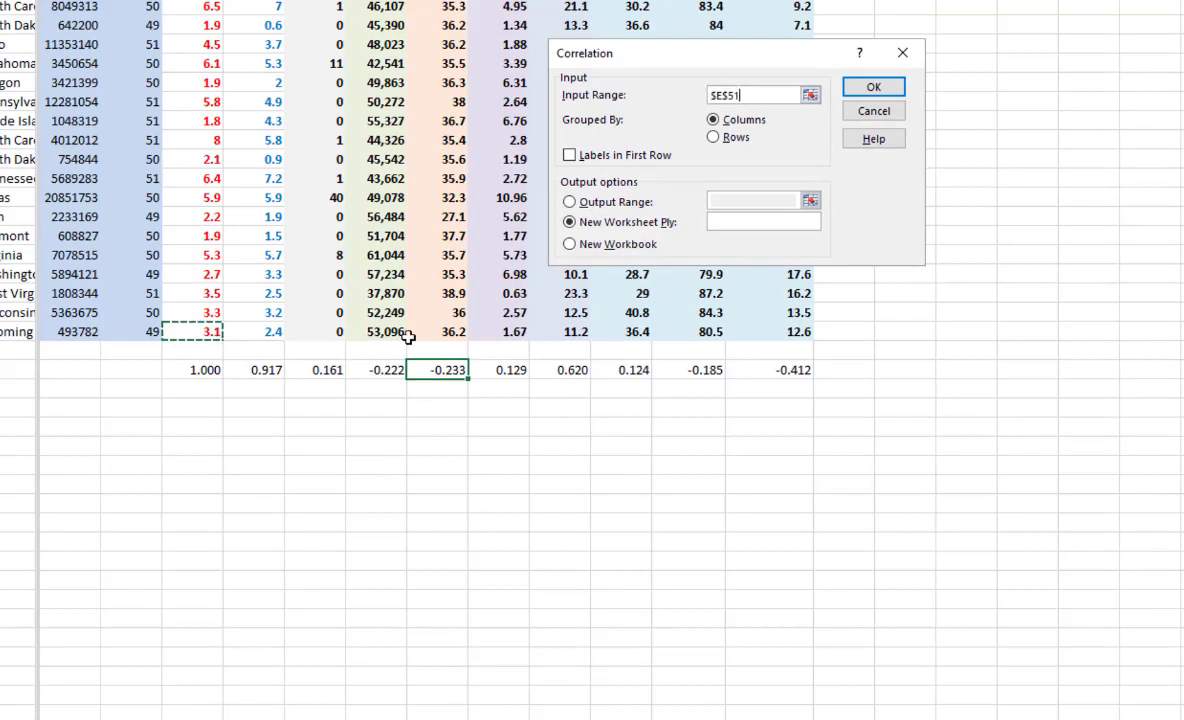
key("ctrl+shift+Up")
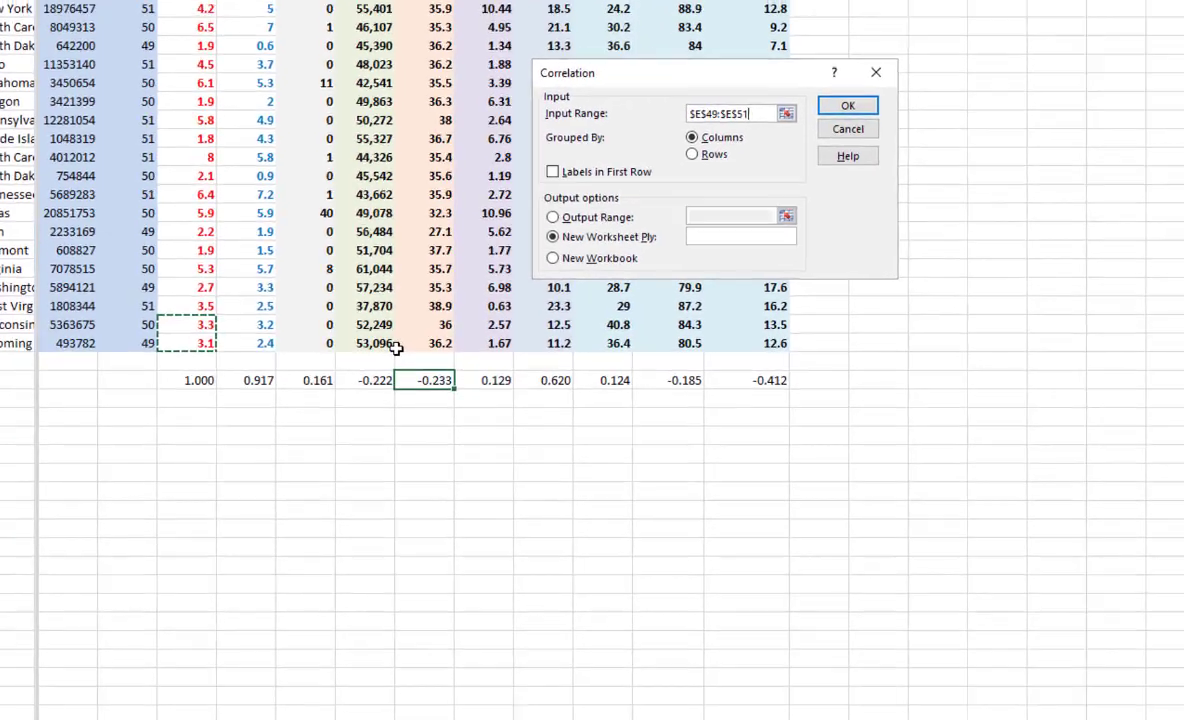
key("shift+Right")
key("shift+Right")
key("shift+Right")
key("shift+Right")
key("shift+Right")
key("shift+Right")
key("shift+Right")
key("shift+Right")
key("shift+Right")
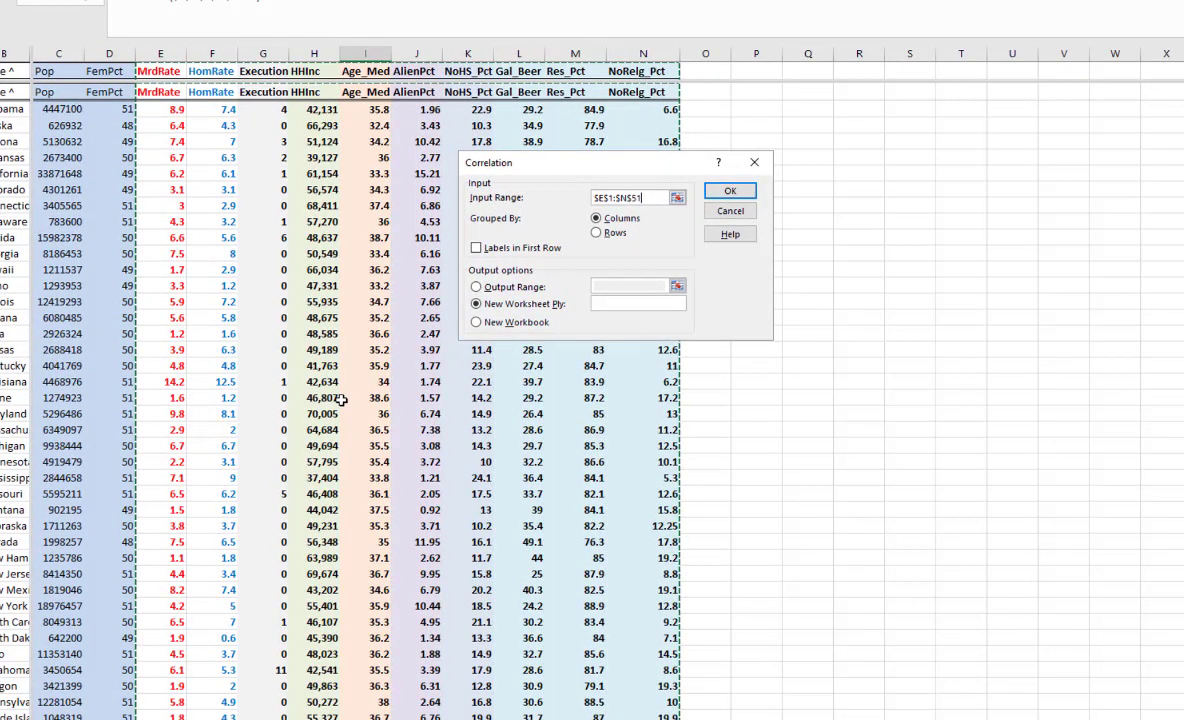
left_click(477, 249)
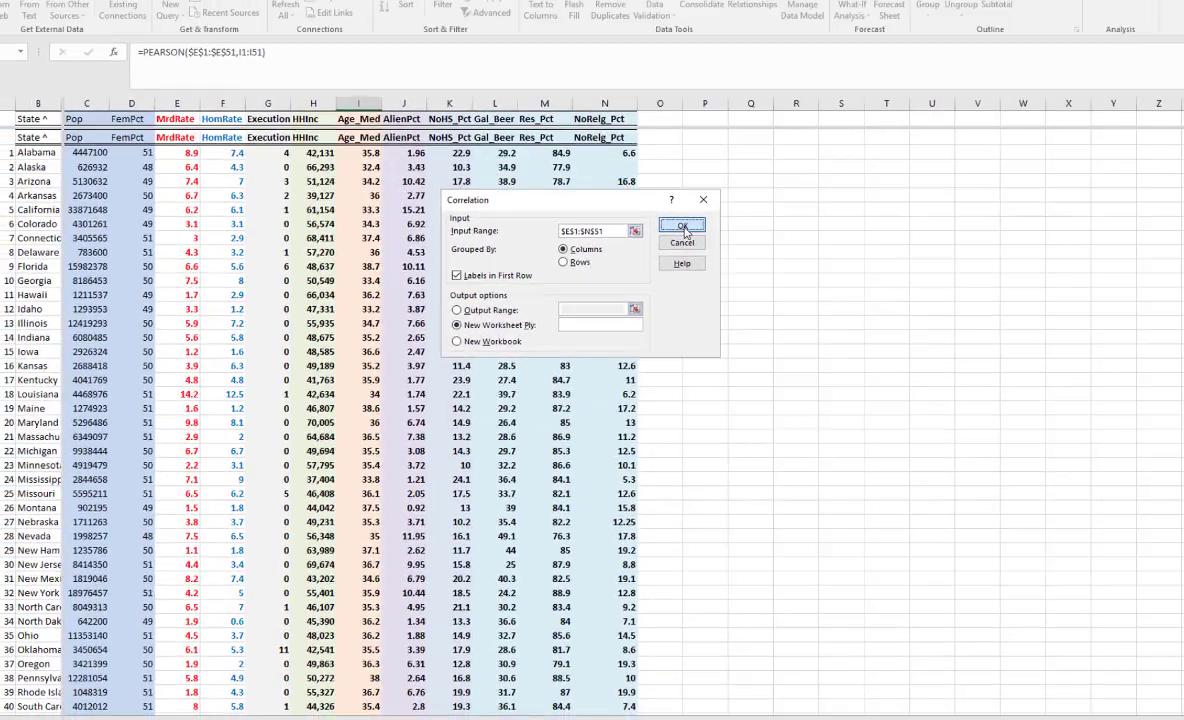
left_click(731, 193)
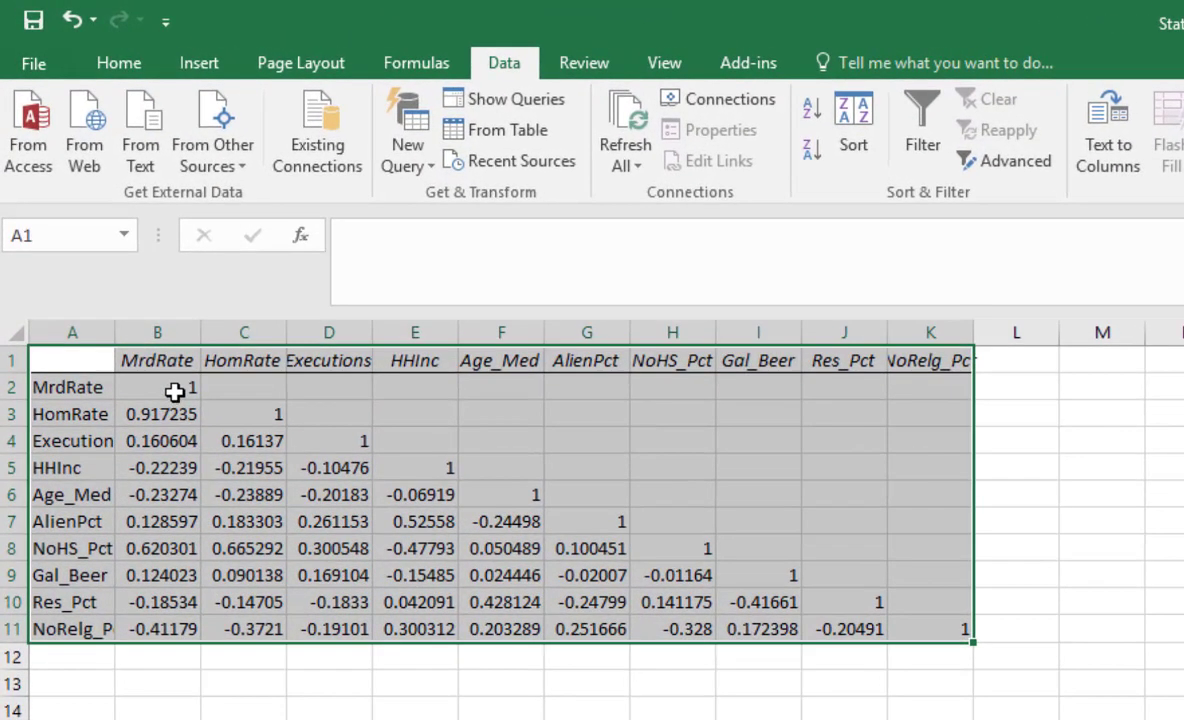
left_click(175, 392)
left_click_drag(175, 392, 172, 628)
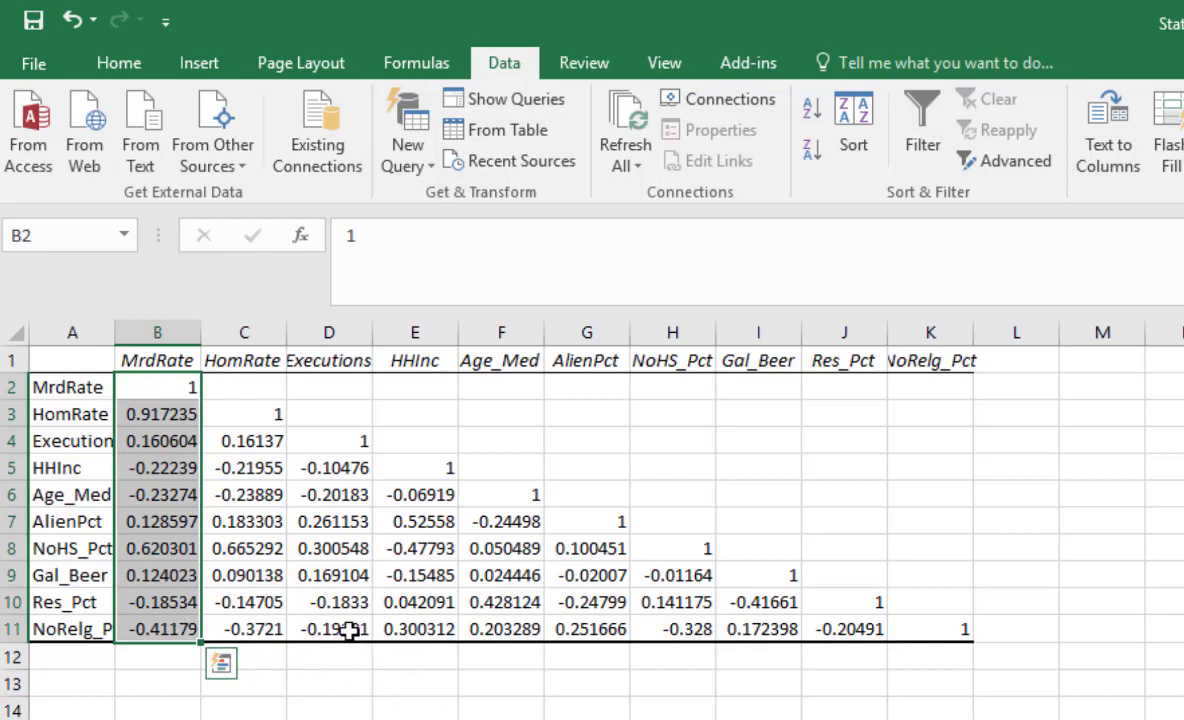
left_click(243, 548)
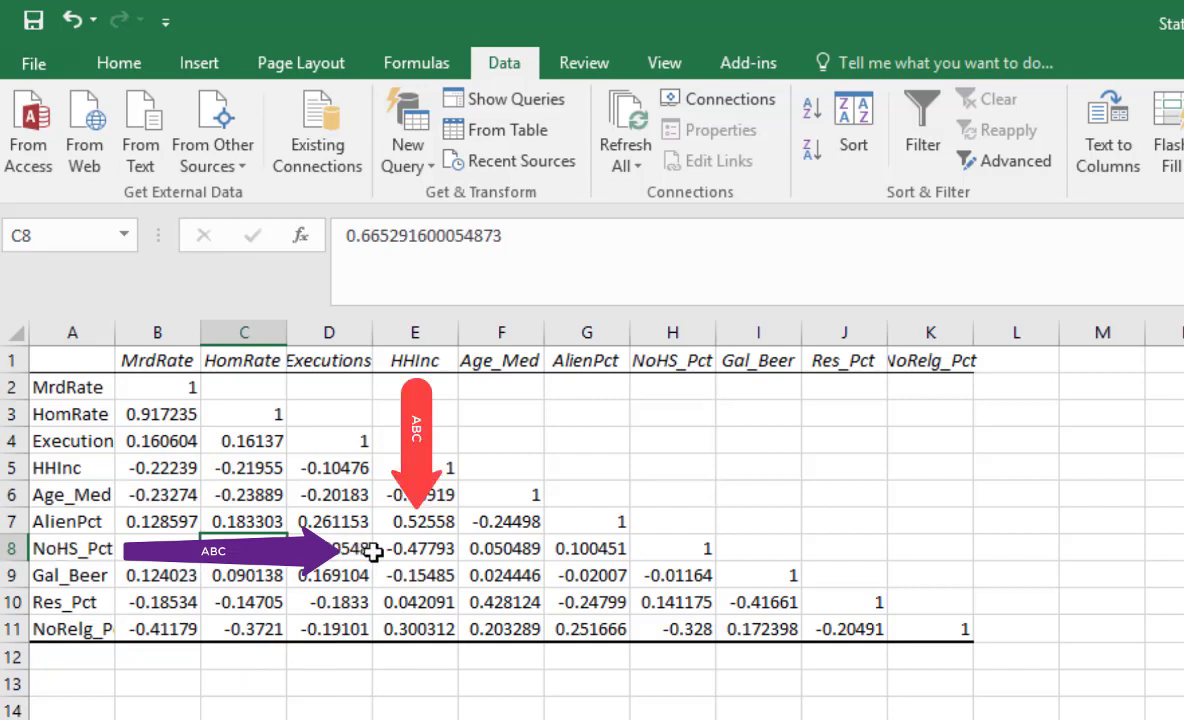
left_click(418, 548)
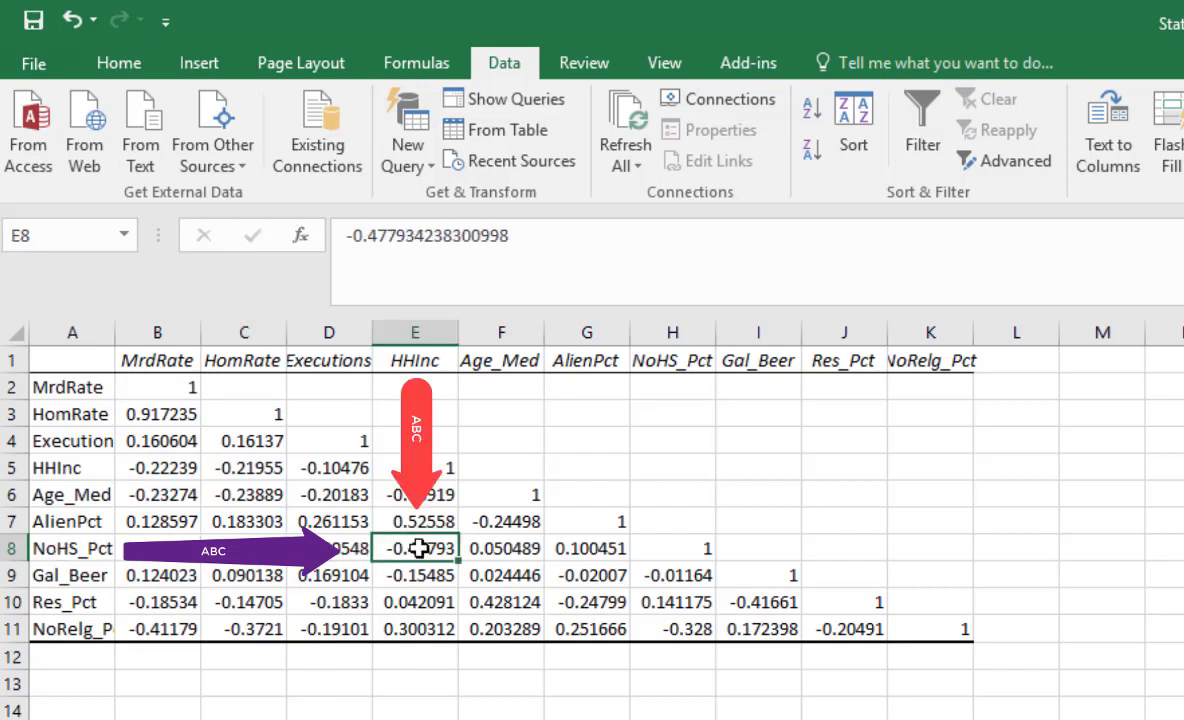
left_click_drag(150, 548, 418, 548)
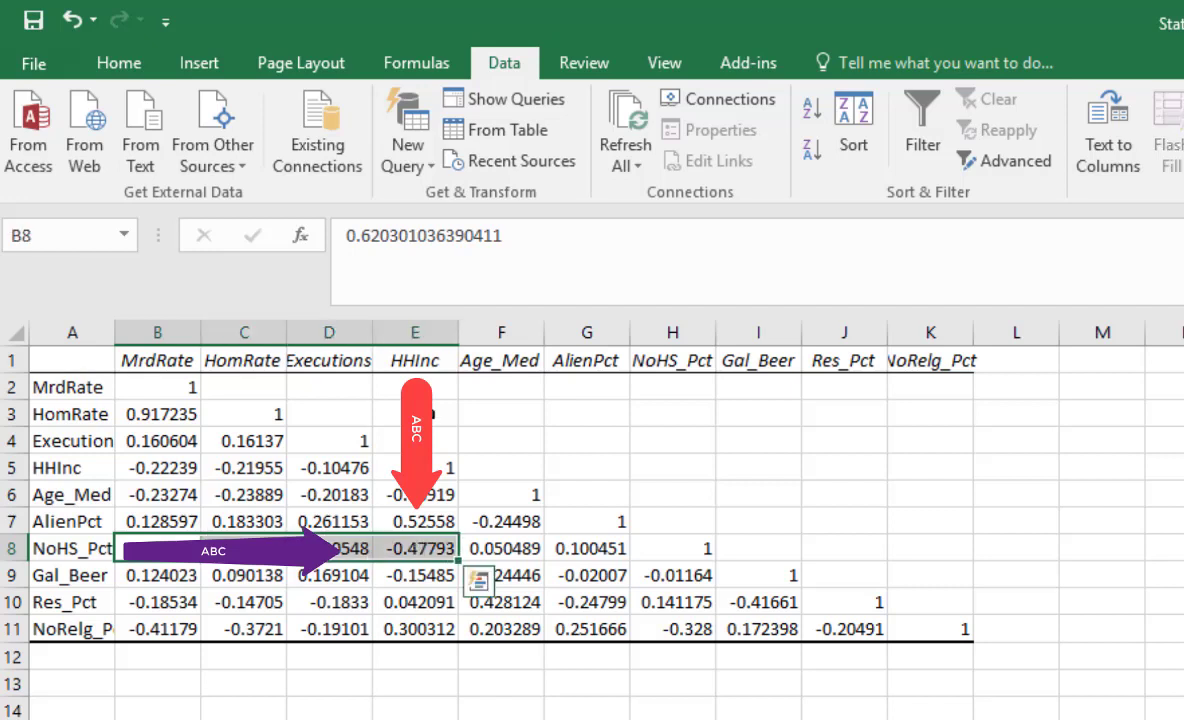
left_click_drag(415, 362, 415, 548)
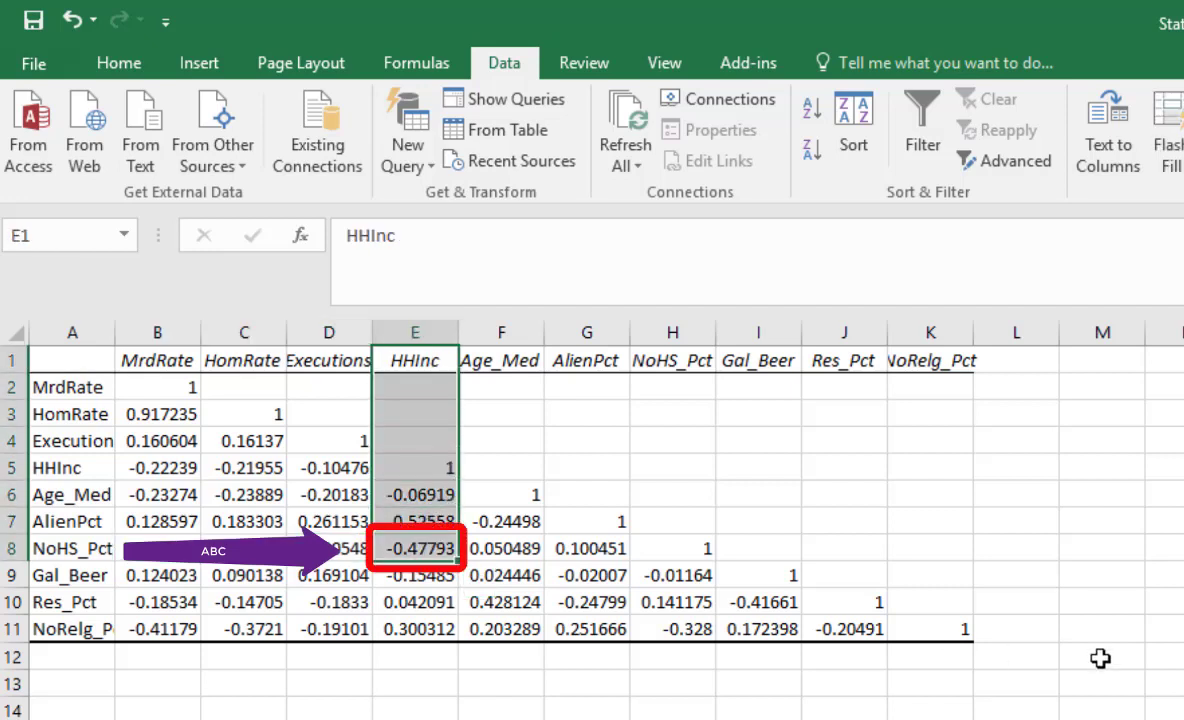